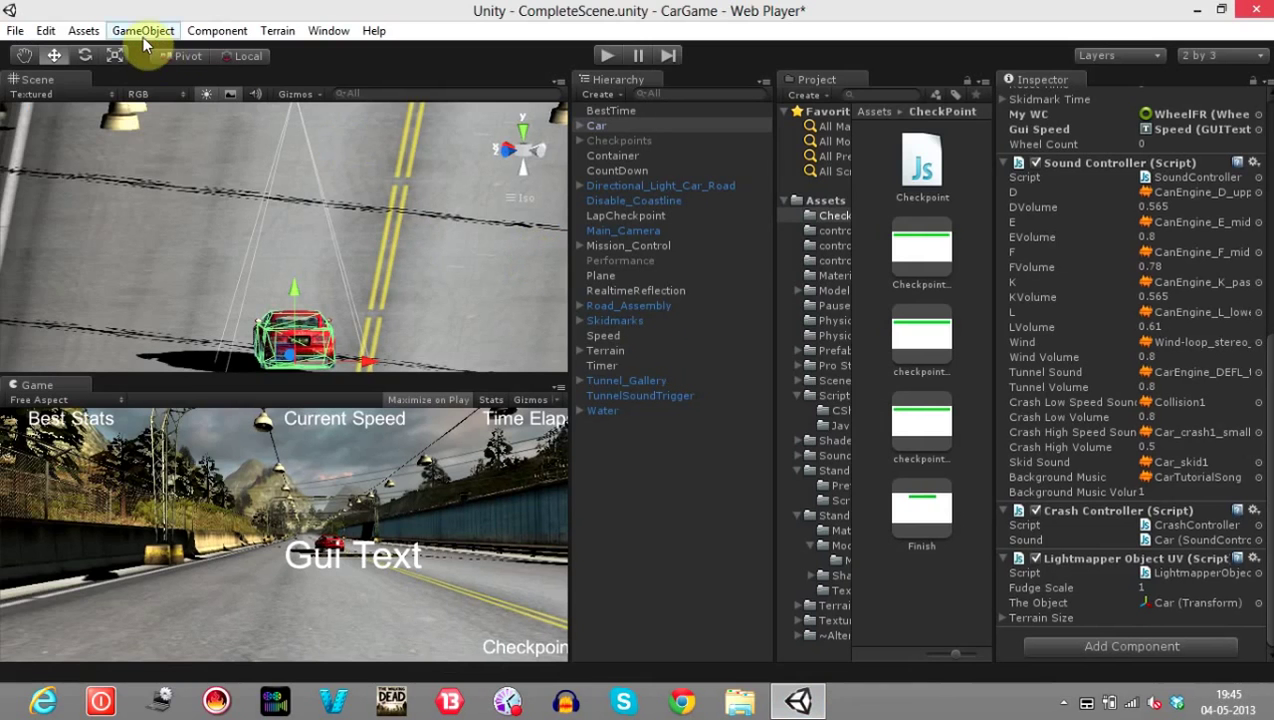
# Open the object creation menu and dismiss it without adding anything.
pyautogui.click(143, 30)
pyautogui.moveTo(165, 73)
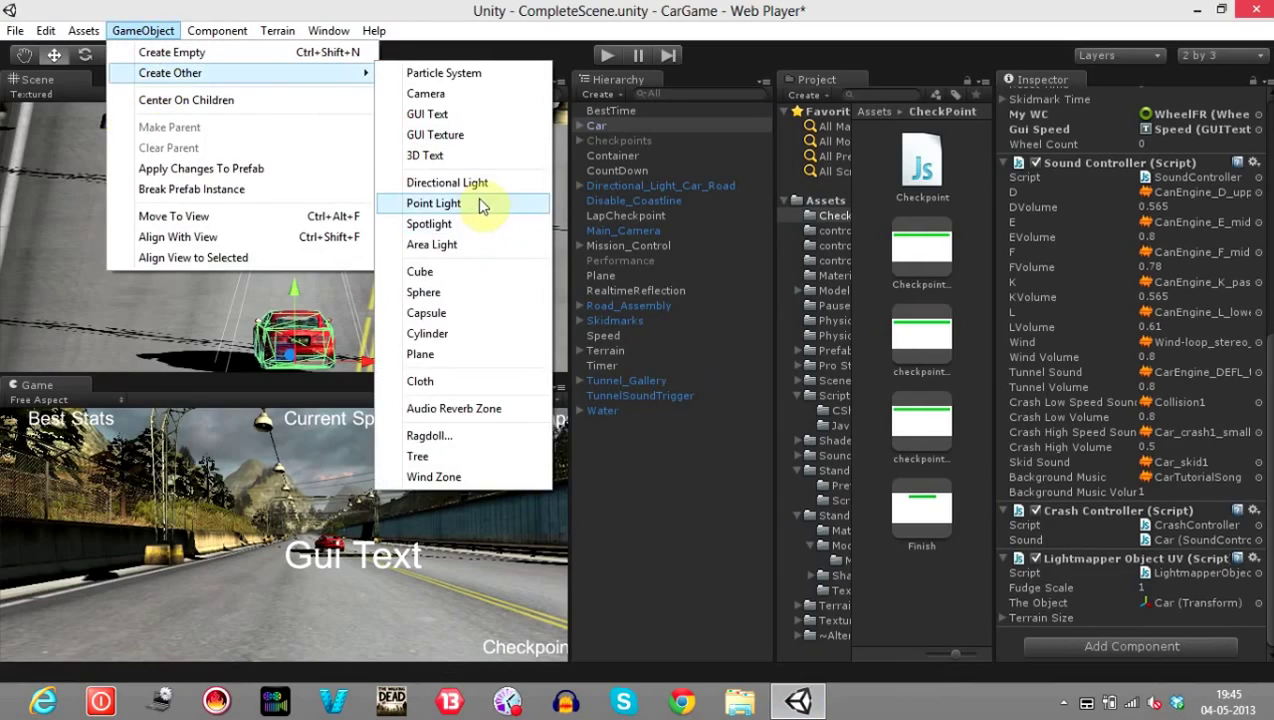
pyautogui.click(694, 522)
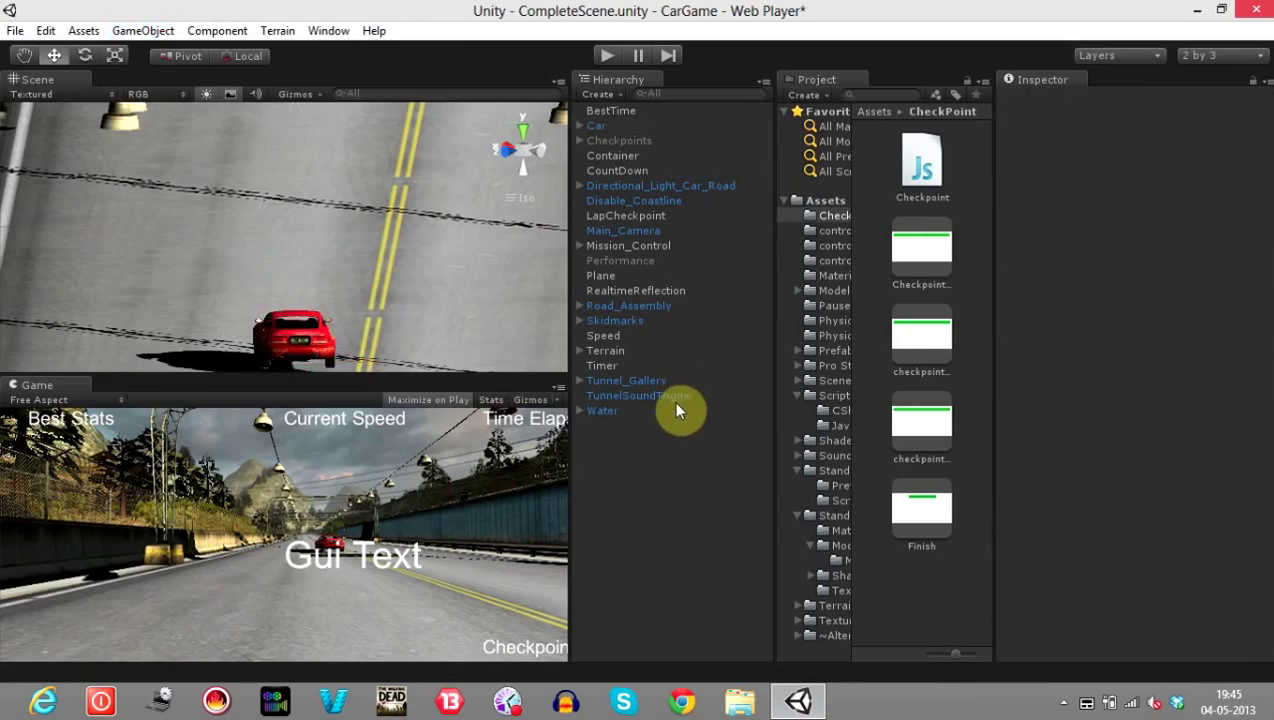
# Inspect LapCheckpoint's GUIText text 'Checkpoint: 0 Lap: 1', then select the Checkpoints group.
pyautogui.click(639, 217)
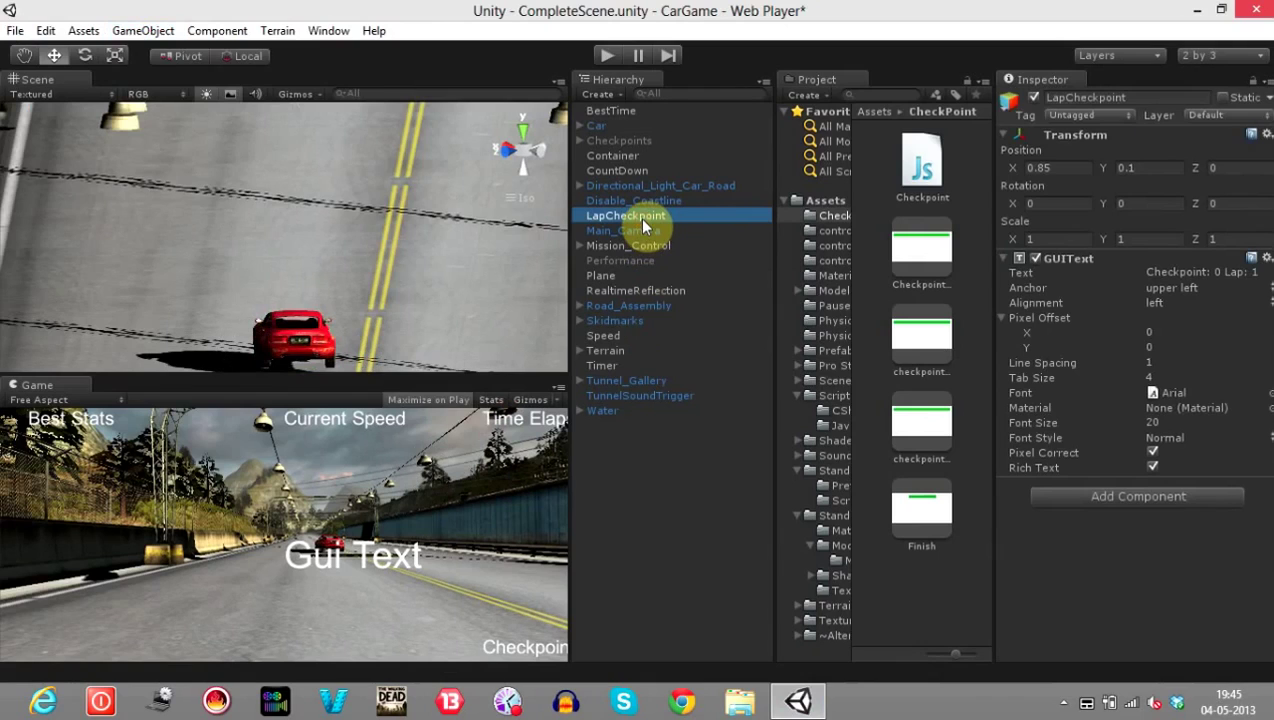
pyautogui.click(1200, 274)
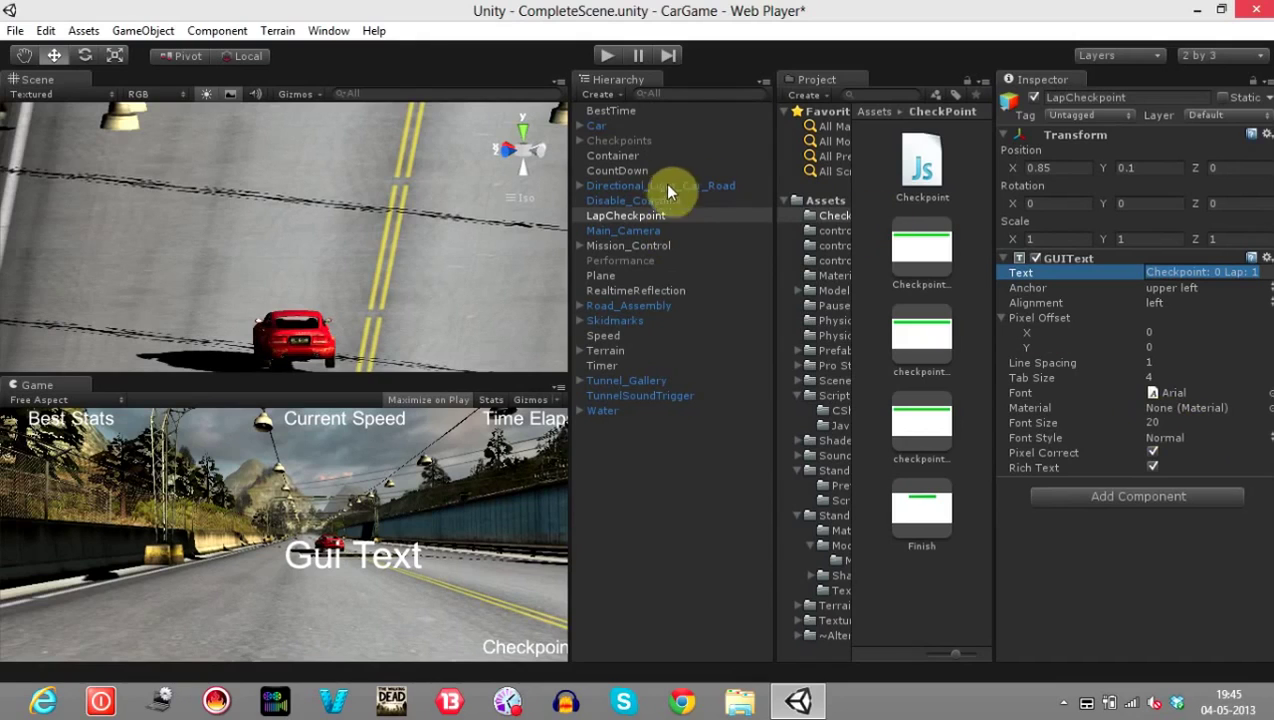
pyautogui.click(619, 139)
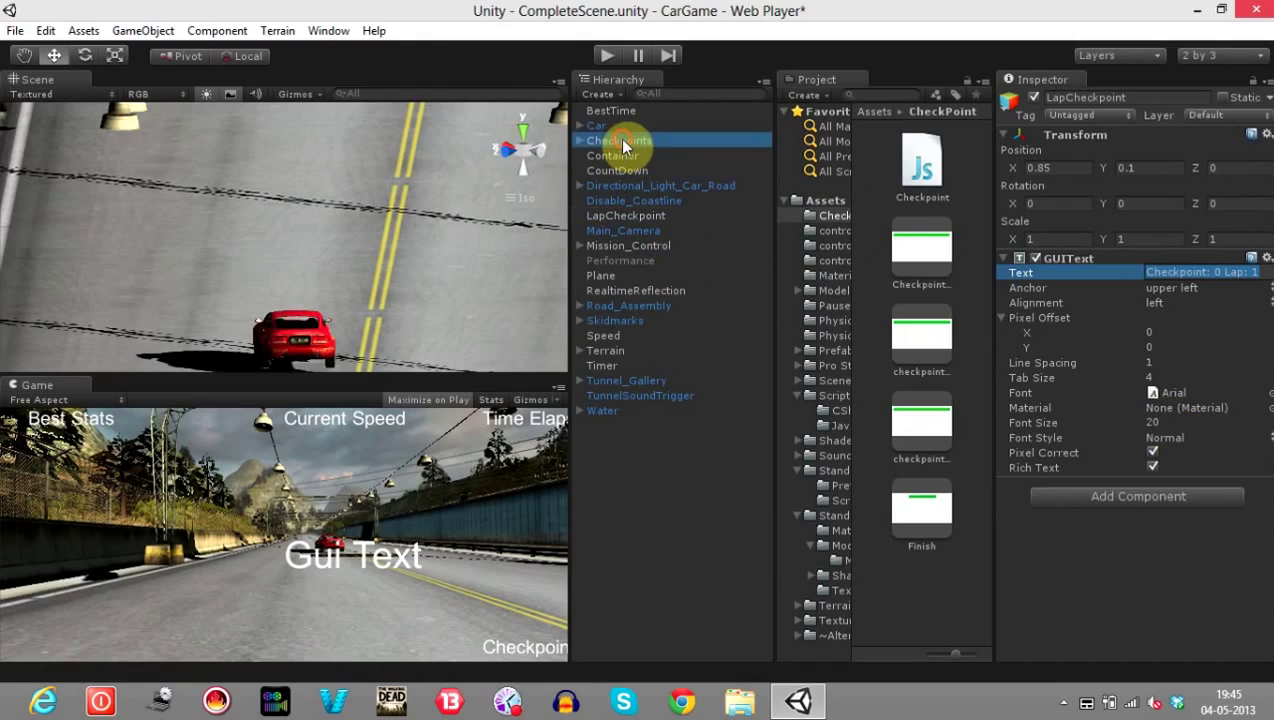
# Expand Checkpoints to reveal CheckPoint1–4 and inspect CheckPoint1's trigger collider and Checkpoint script.
pyautogui.click(578, 141)
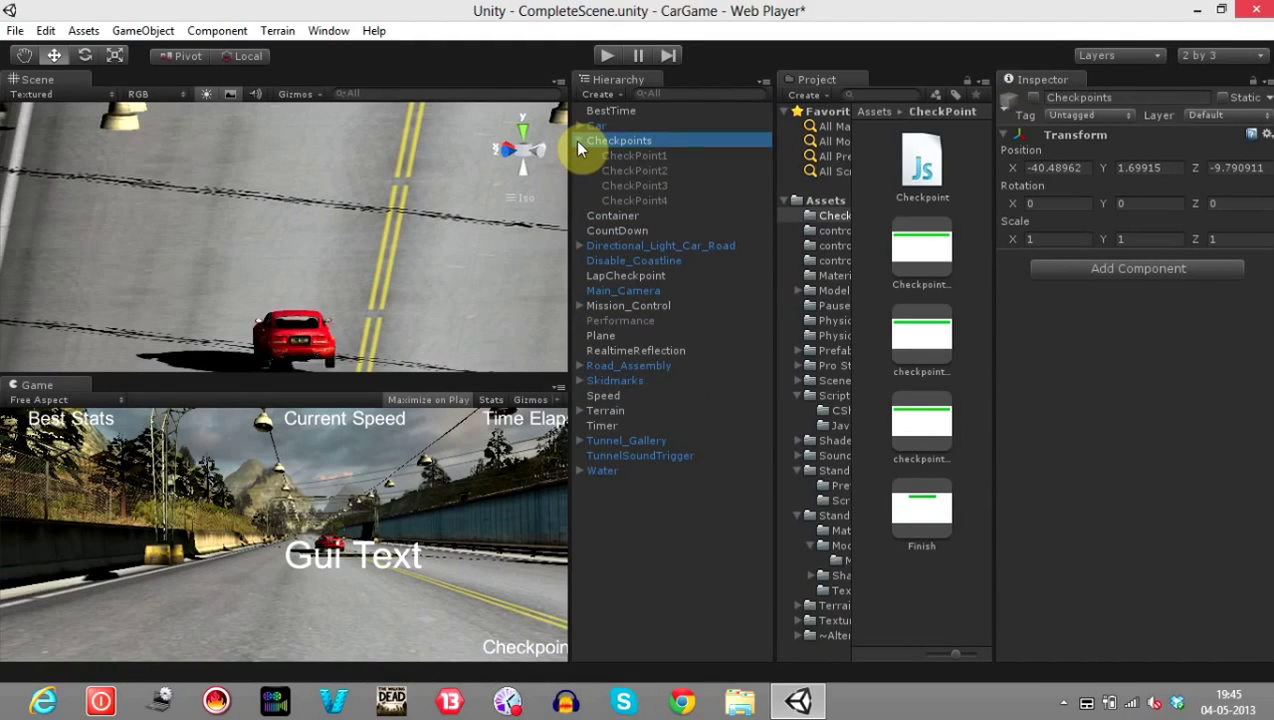
pyautogui.click(630, 158)
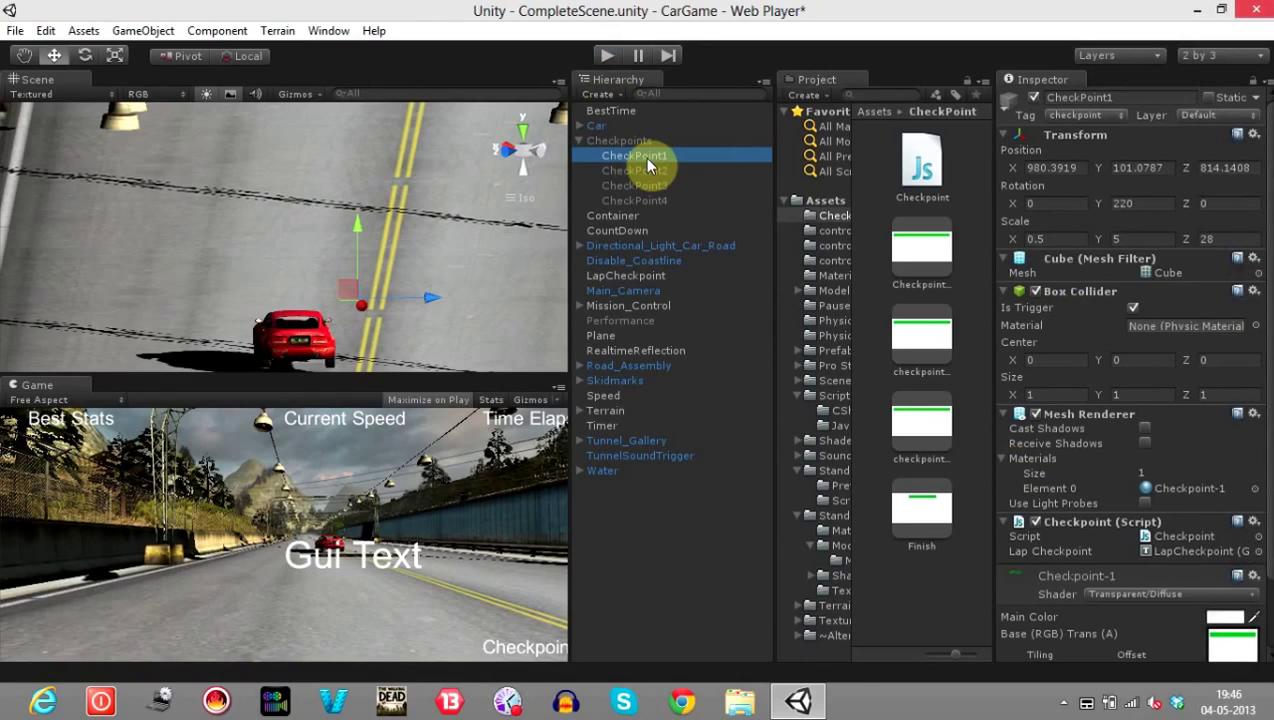
pyautogui.click(152, 33)
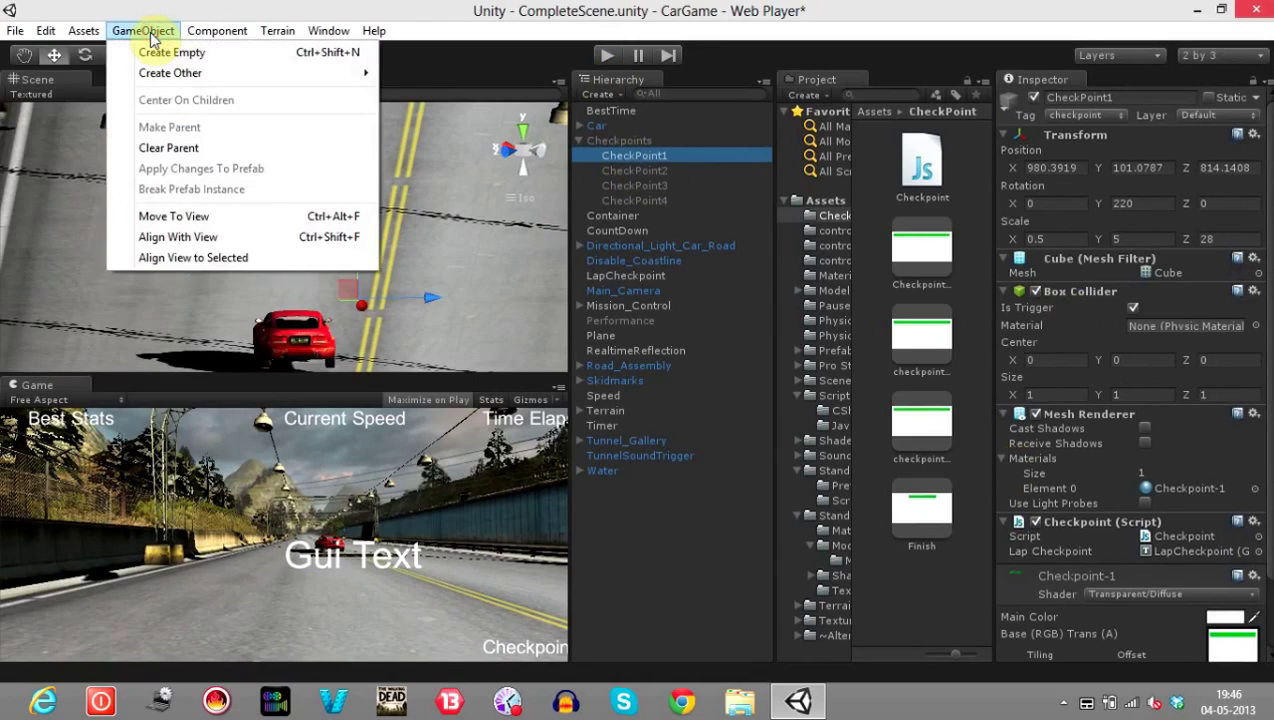
pyautogui.moveTo(190, 73)
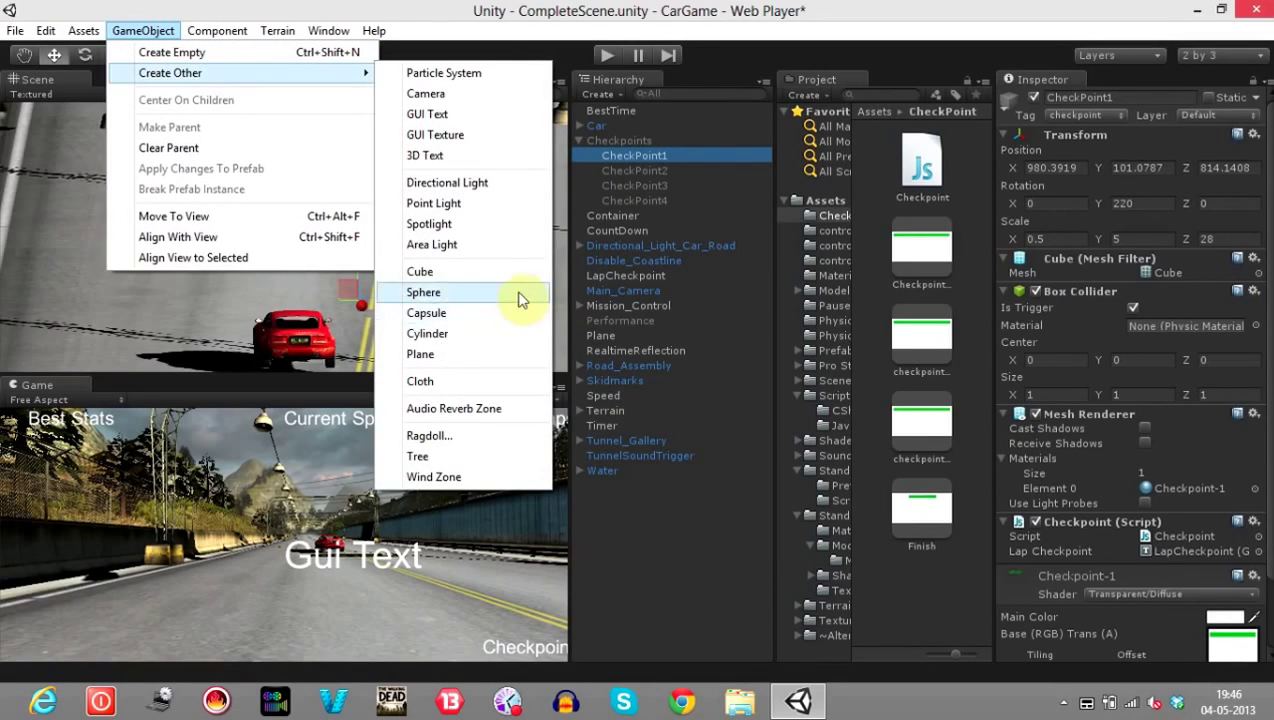
pyautogui.click(1266, 483)
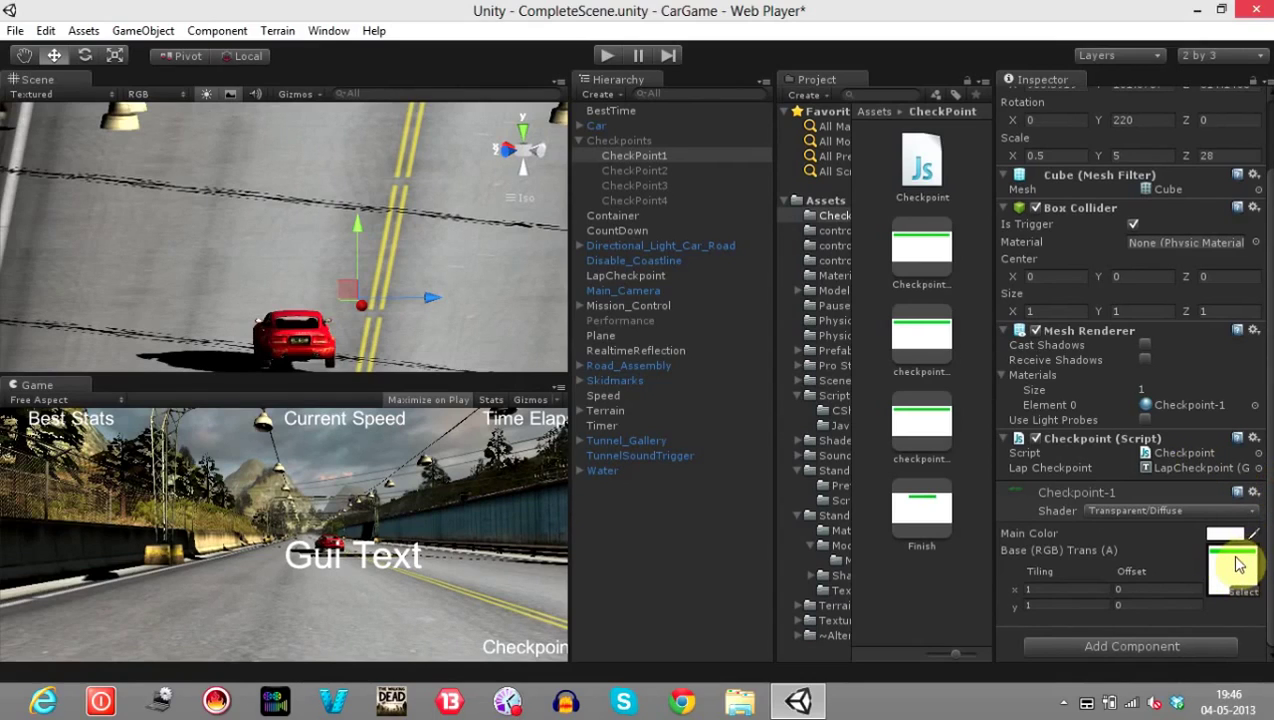
# Activate the Checkpoints group and frame CheckPoint1's green CHECKPOINT banner in the Scene view.
pyautogui.click(600, 140)
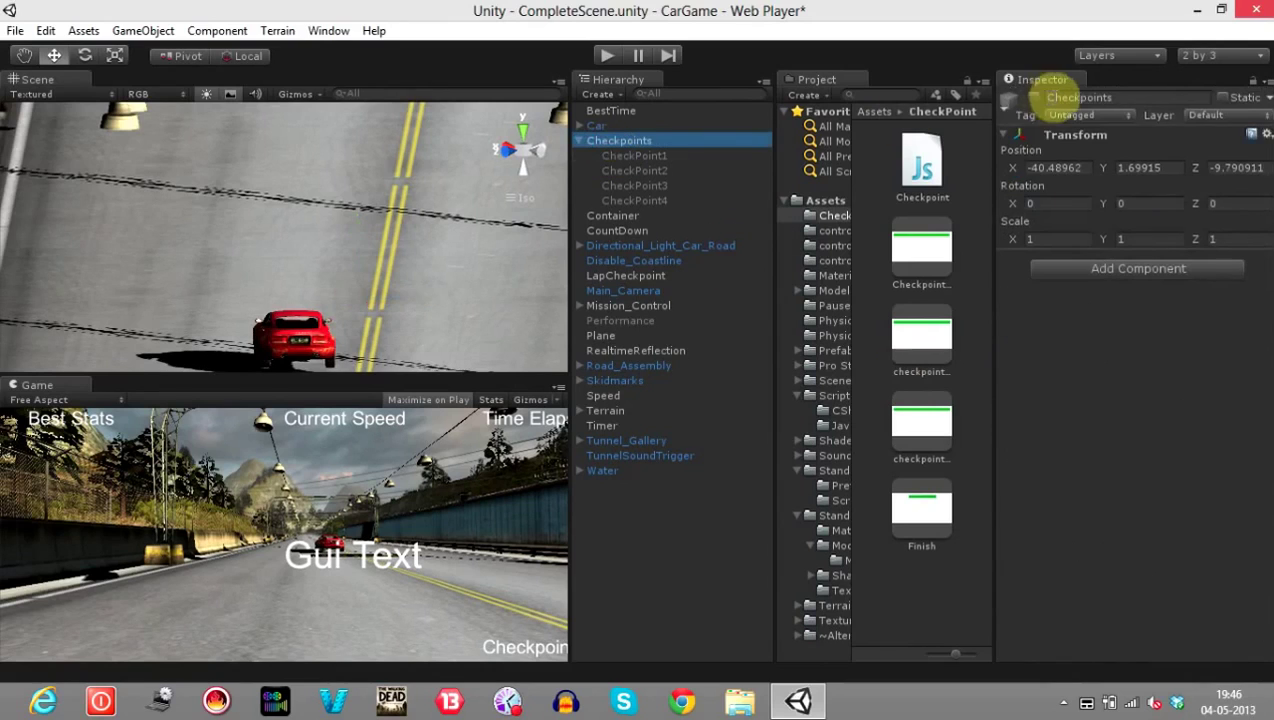
pyautogui.click(1038, 98)
pyautogui.click(632, 157)
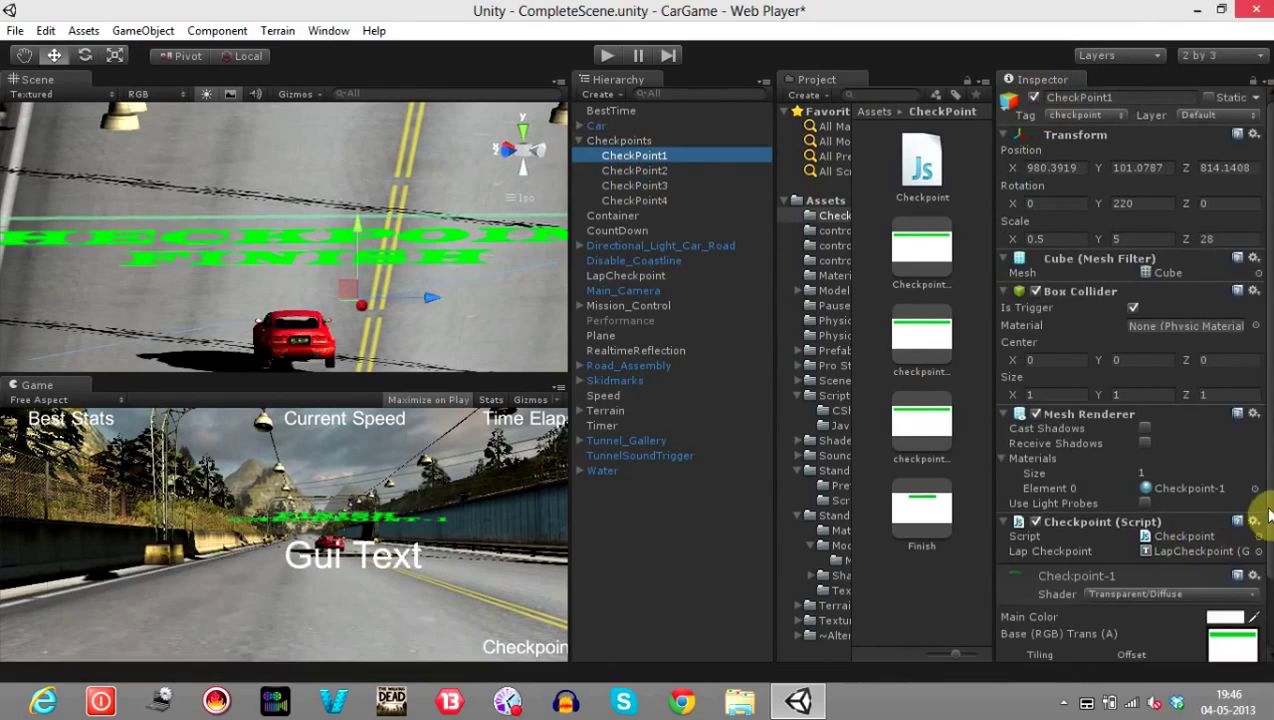
pyautogui.moveTo(1268, 515); pyautogui.dragTo(1243, 597)
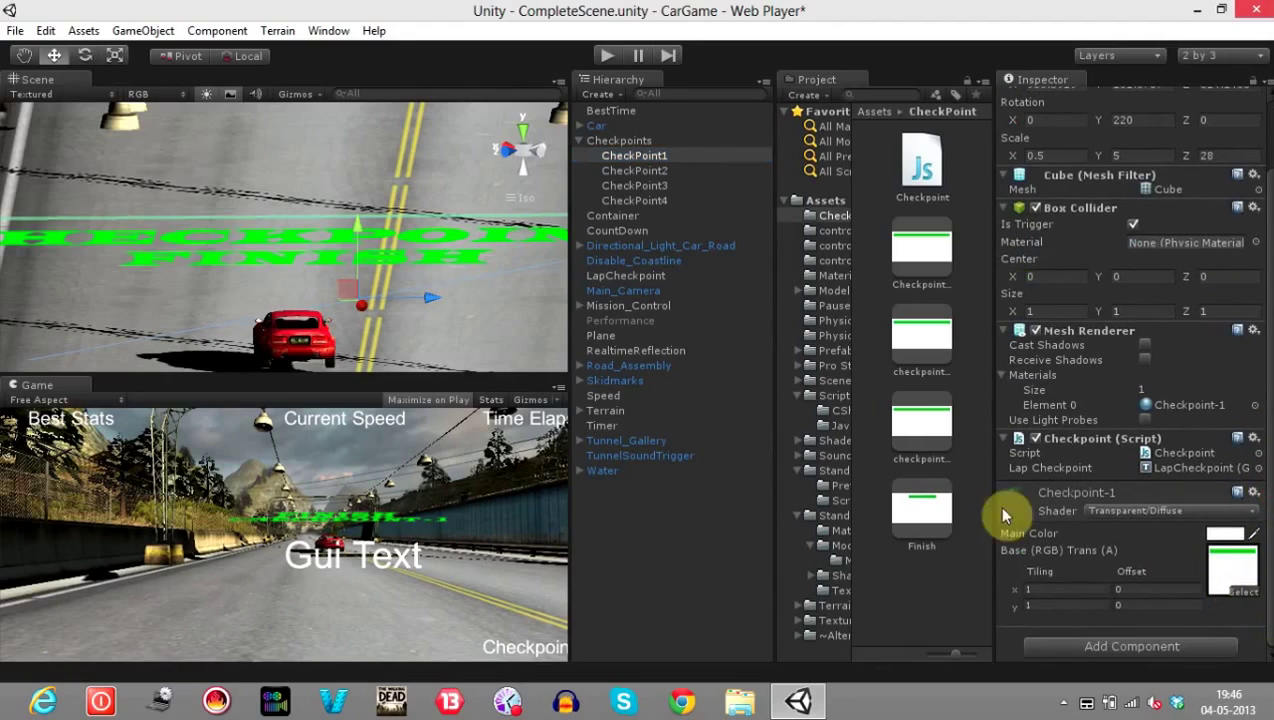
pyautogui.doubleClick(634, 156)
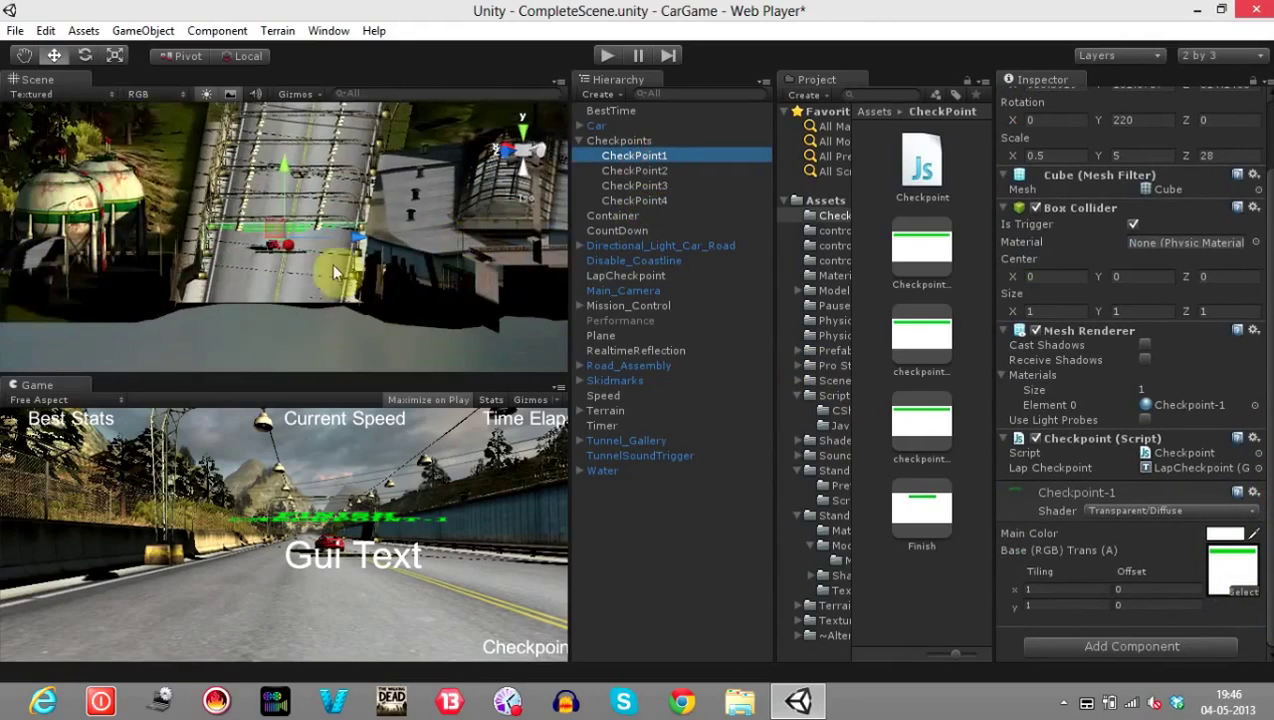
pyautogui.scroll(8, 323, 251)
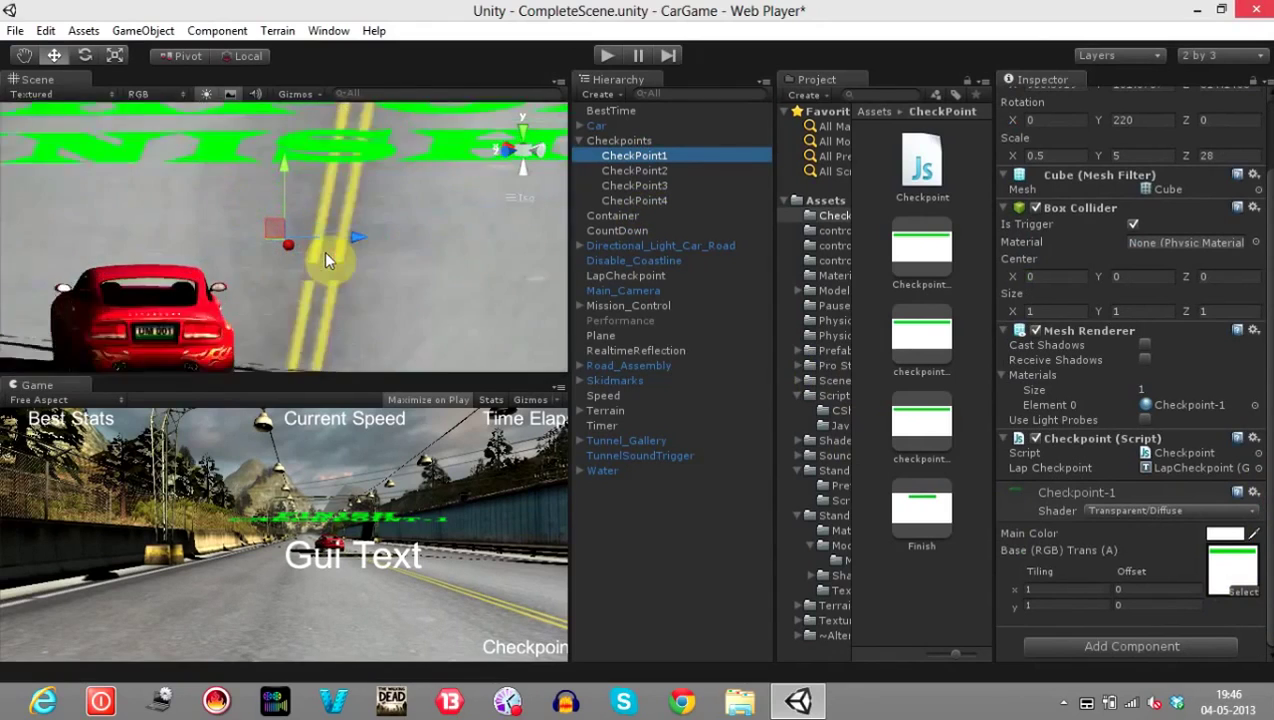
pyautogui.keyDown('alt'); pyautogui.moveTo(323, 251); pyautogui.dragTo(254, 300); pyautogui.keyUp('alt')
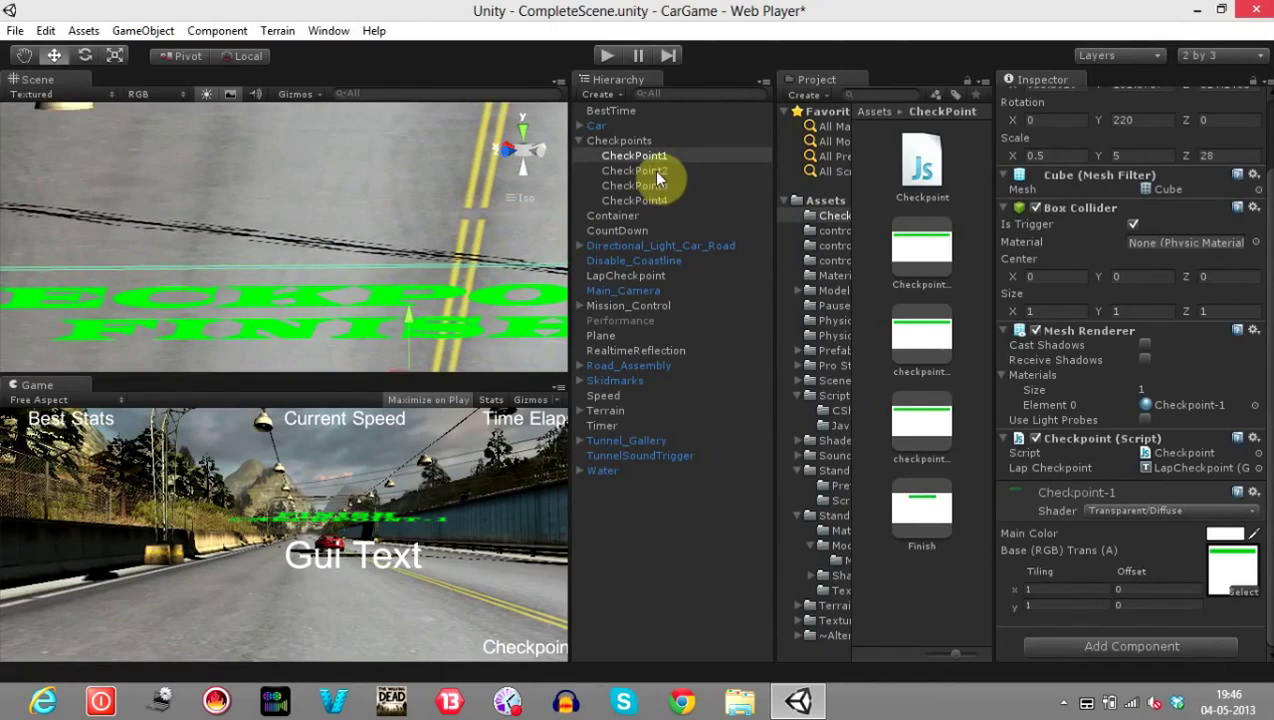
# Select CheckPoint4 and orbit the Scene view around its Finish-material banner.
pyautogui.click(652, 201)
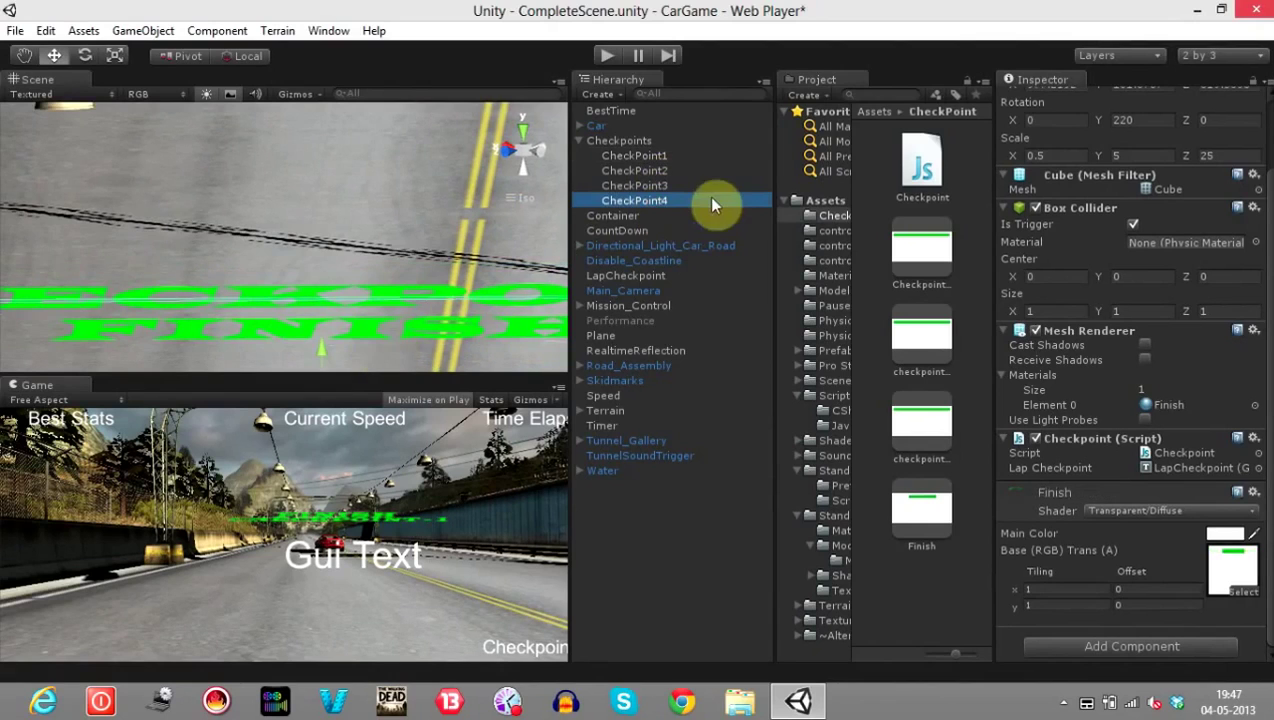
pyautogui.moveTo(393, 262)
pyautogui.keyDown('alt'); pyautogui.mouseDown()
pyautogui.moveTo(344, 299)
pyautogui.moveTo(318, 276)
pyautogui.moveTo(459, 289)
pyautogui.moveTo(257, 323)
pyautogui.moveTo(384, 265)
pyautogui.mouseUp(); pyautogui.keyUp('alt')
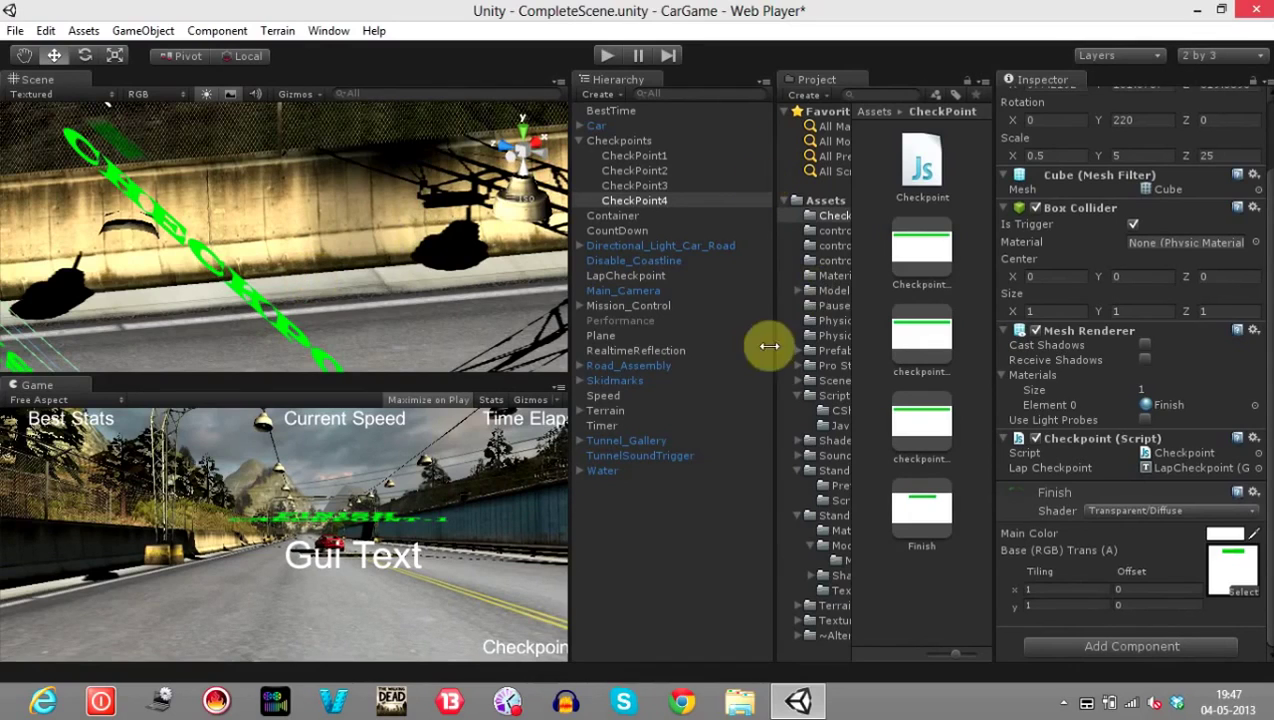
# Add a Box Collider to the Car and set its Center Y to 1.
pyautogui.click(593, 125)
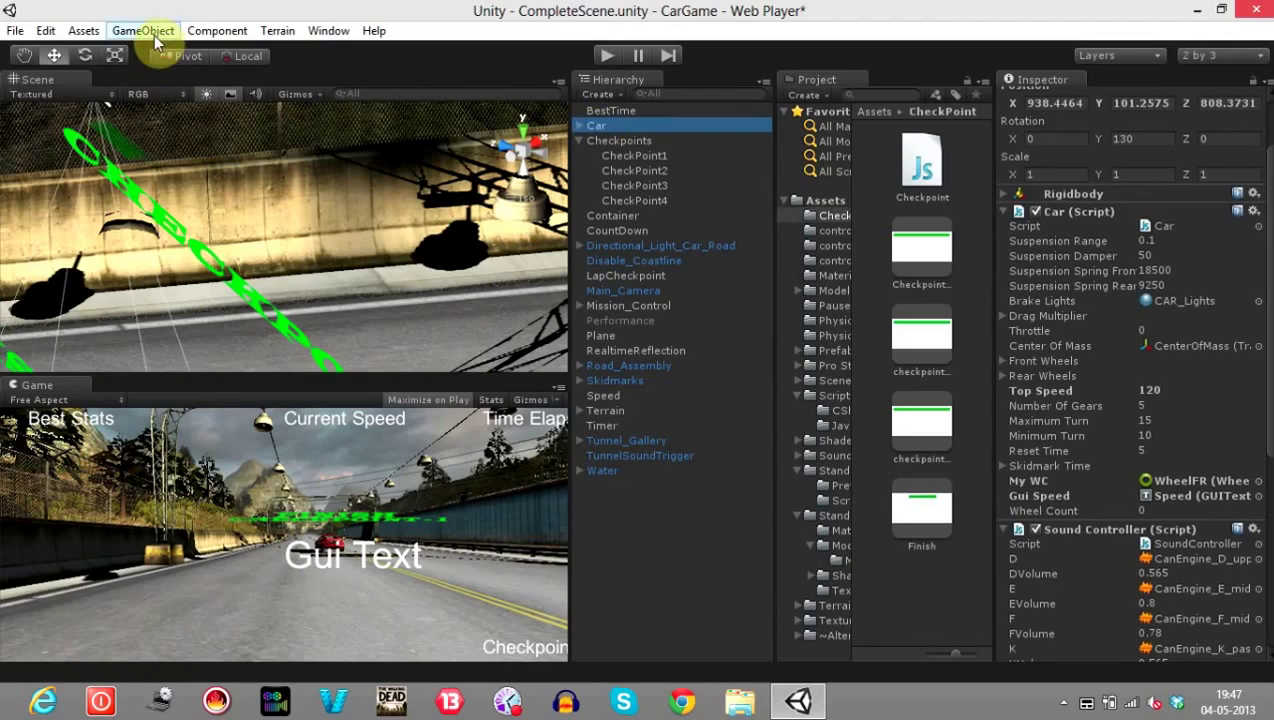
pyautogui.moveTo(1262, 370); pyautogui.dragTo(1263, 635)
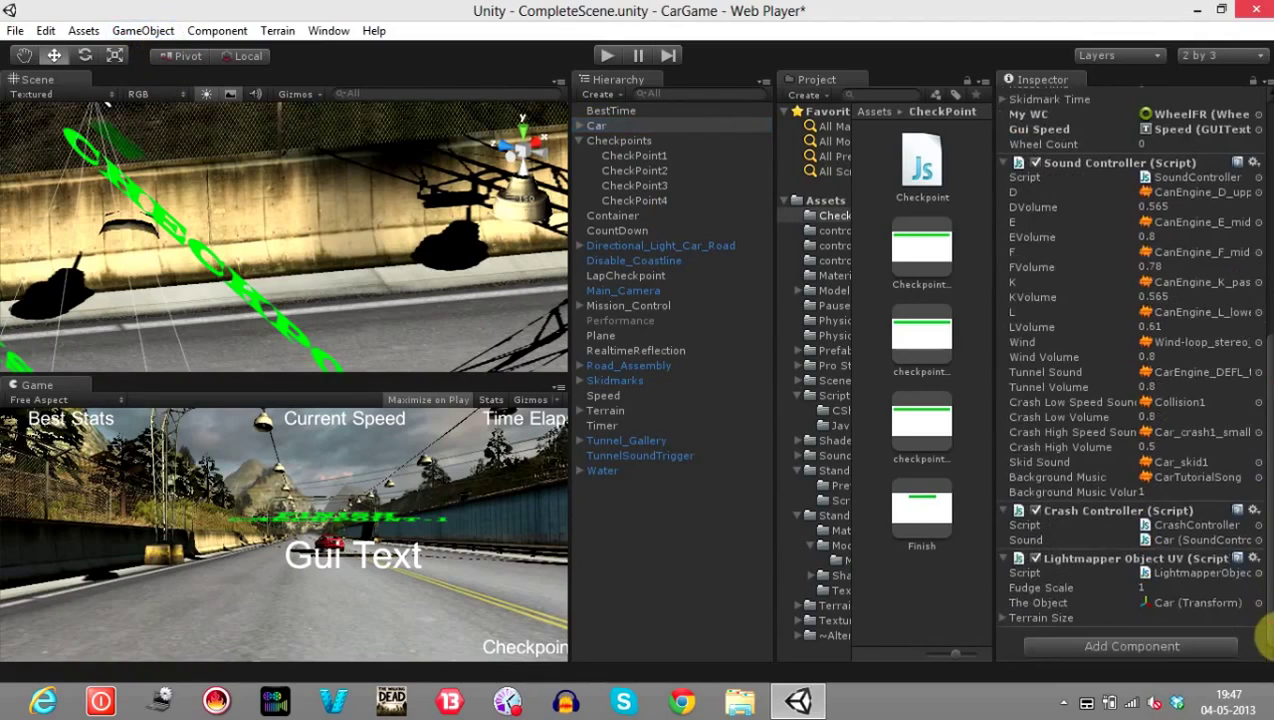
pyautogui.click(212, 32)
pyautogui.moveTo(276, 114)
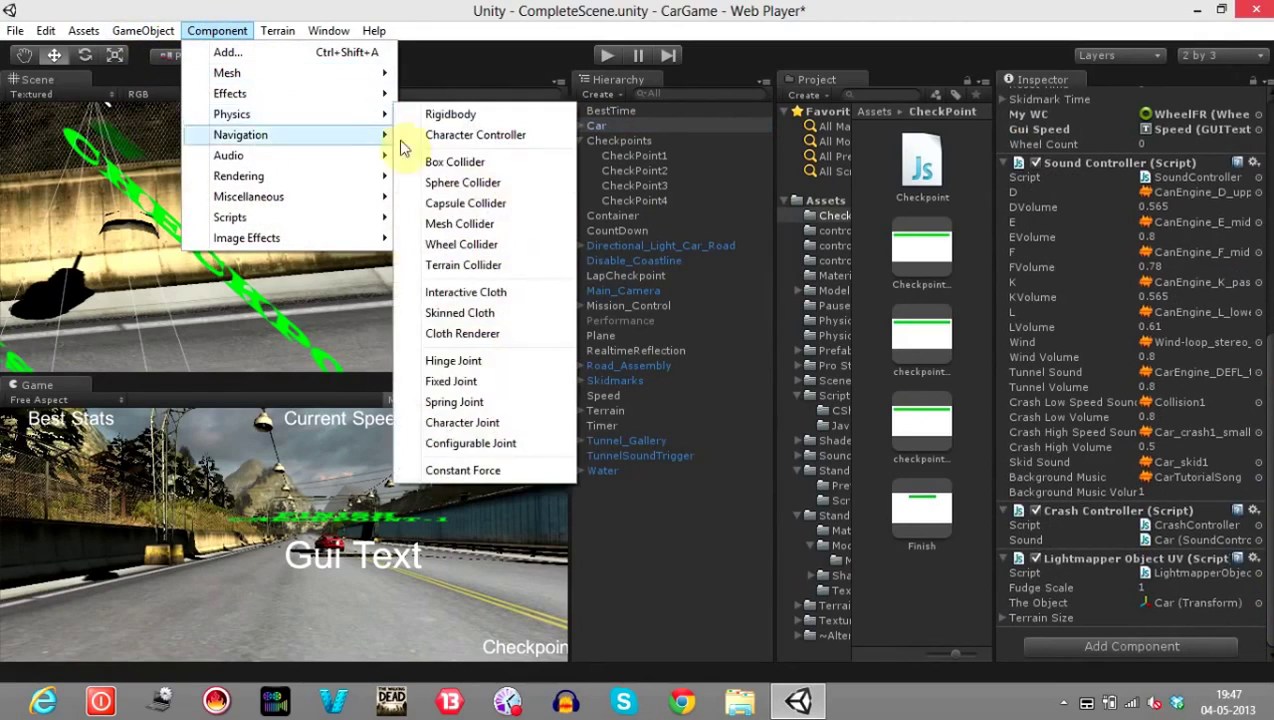
pyautogui.click(507, 164)
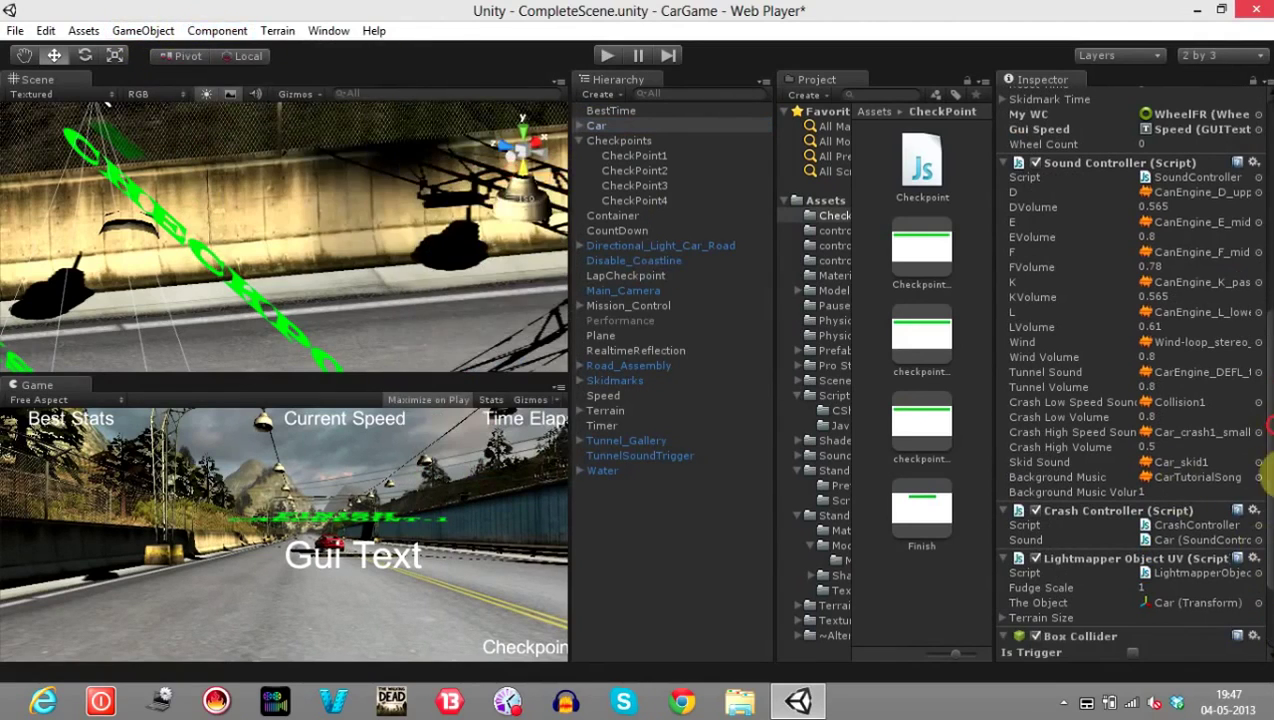
pyautogui.moveTo(1268, 480); pyautogui.dragTo(1268, 520)
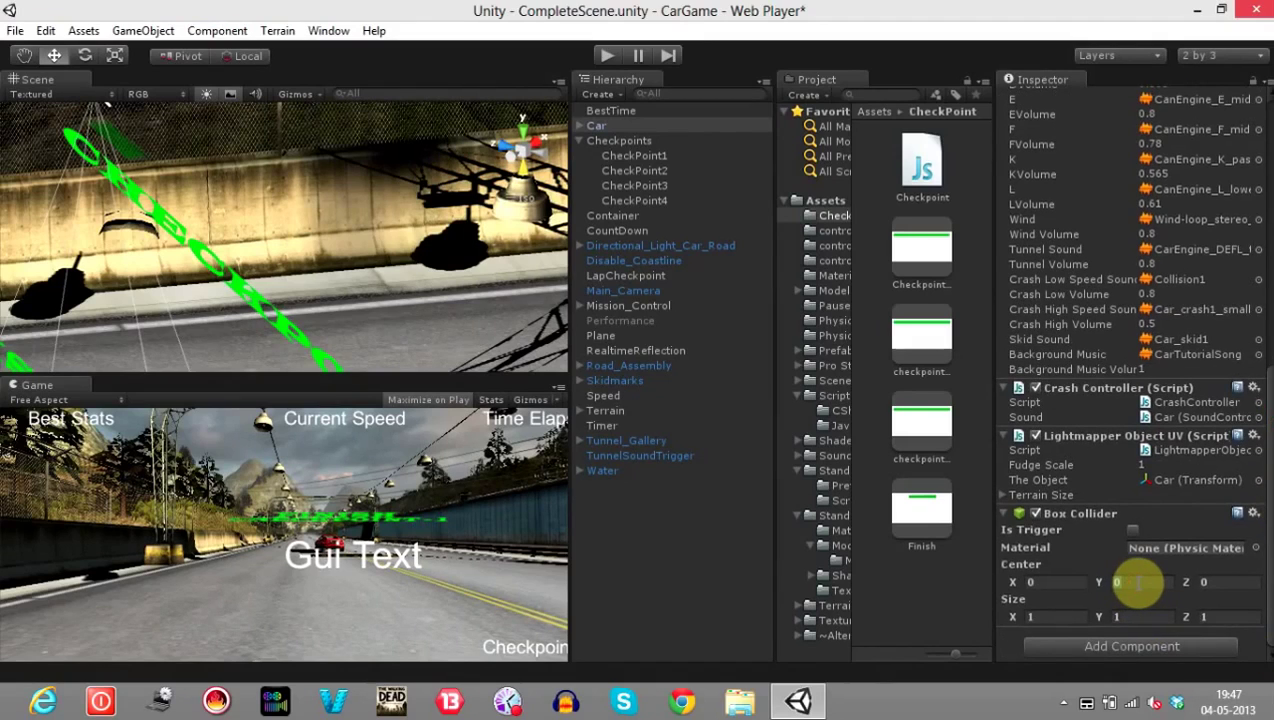
pyautogui.write('1')
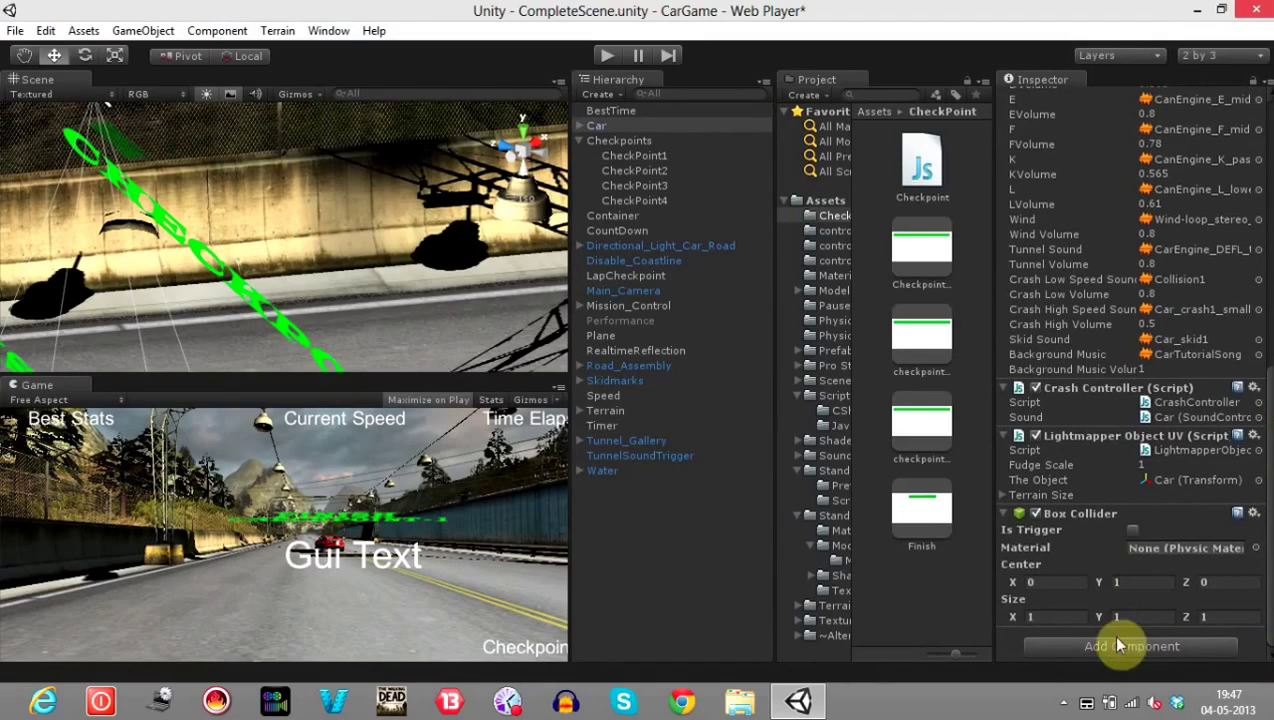
# Set the Car's Box Collider Size X, Y and Z to 0.
pyautogui.click(1047, 608)
pyautogui.click(1047, 609)
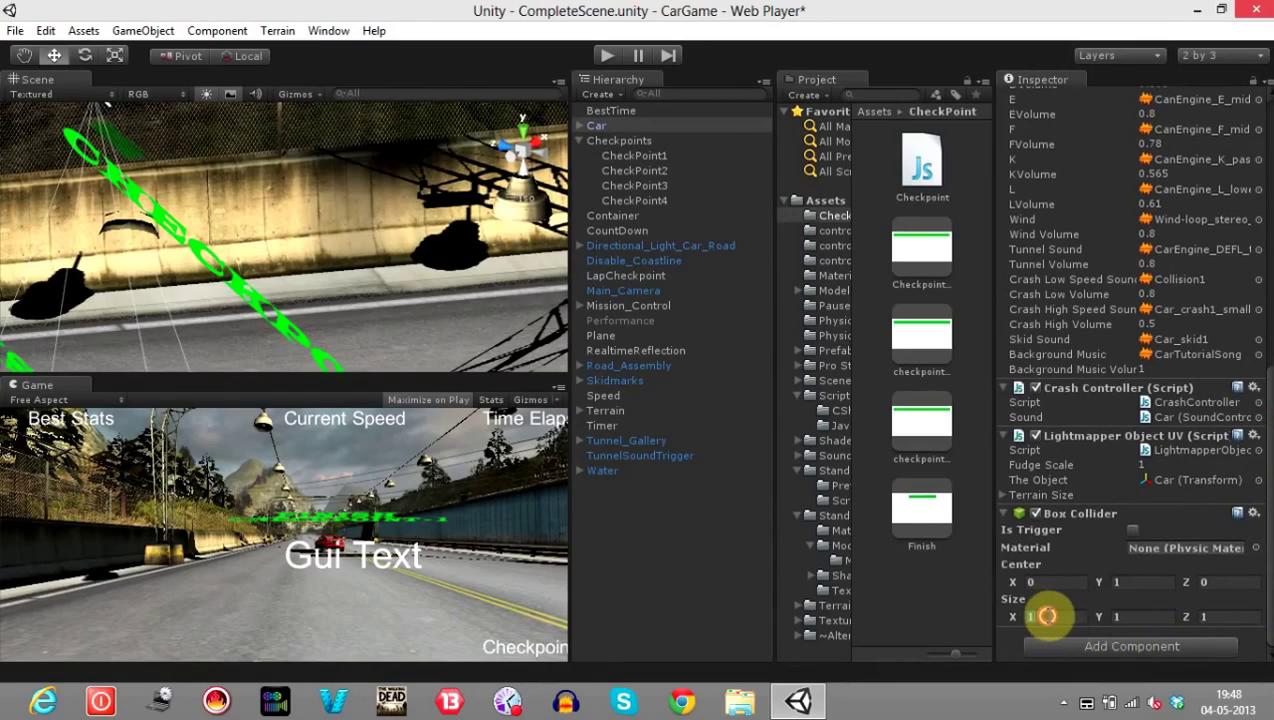
pyautogui.write('0')
pyautogui.click(1120, 613)
pyautogui.write('0')
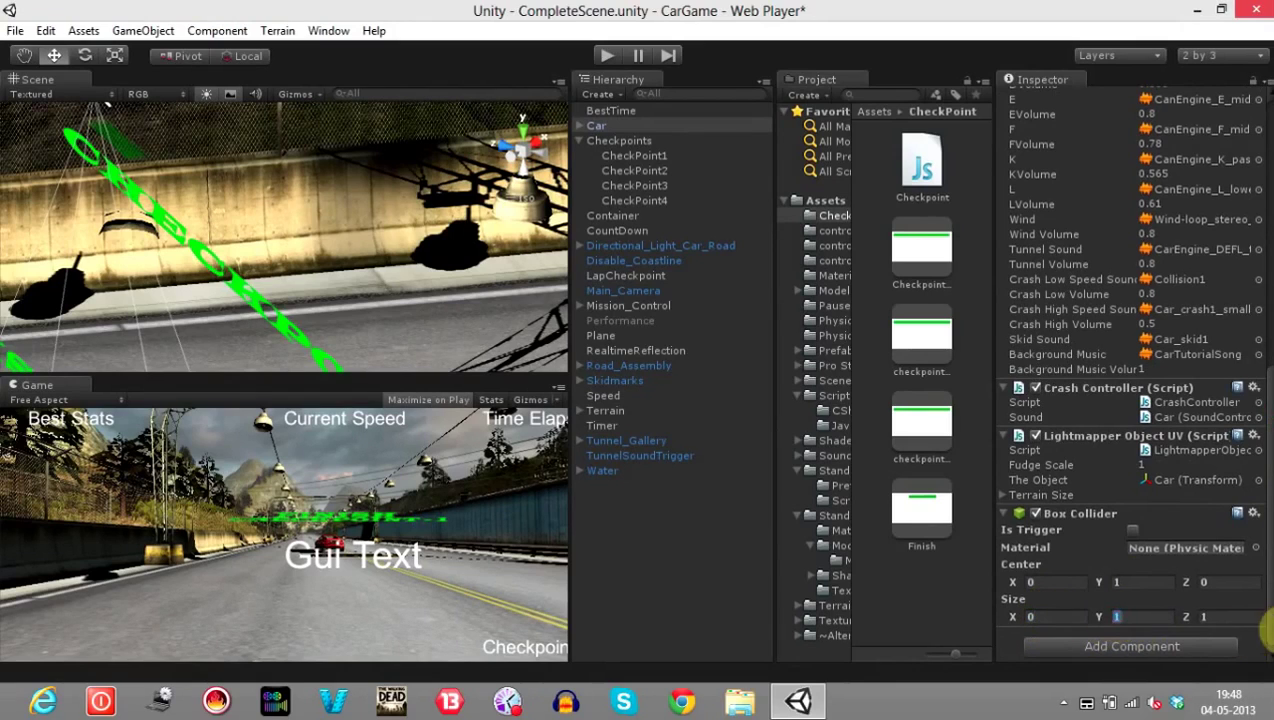
pyautogui.click(1213, 614)
pyautogui.write('0')
# Locate CheckPoint1's Checkpoint.js asset in the project and switch to MonoDevelop showing Timer.js.
pyautogui.click(634, 155)
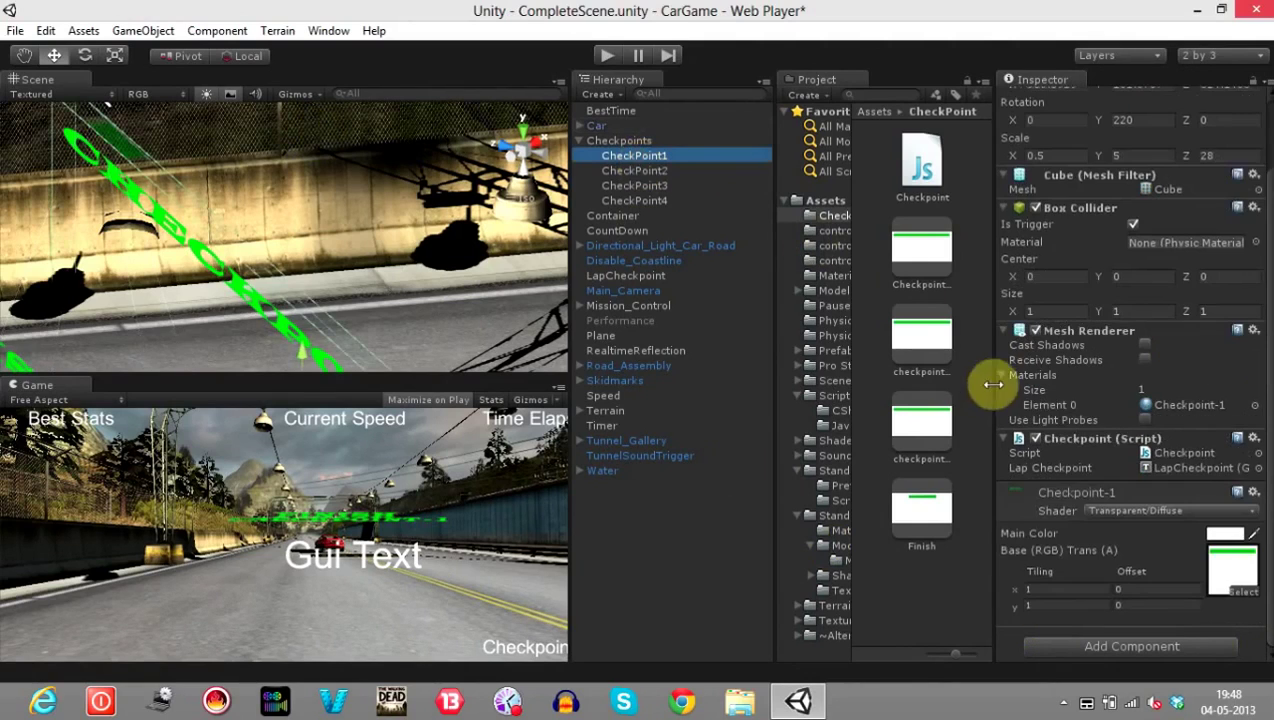
pyautogui.click(1186, 454)
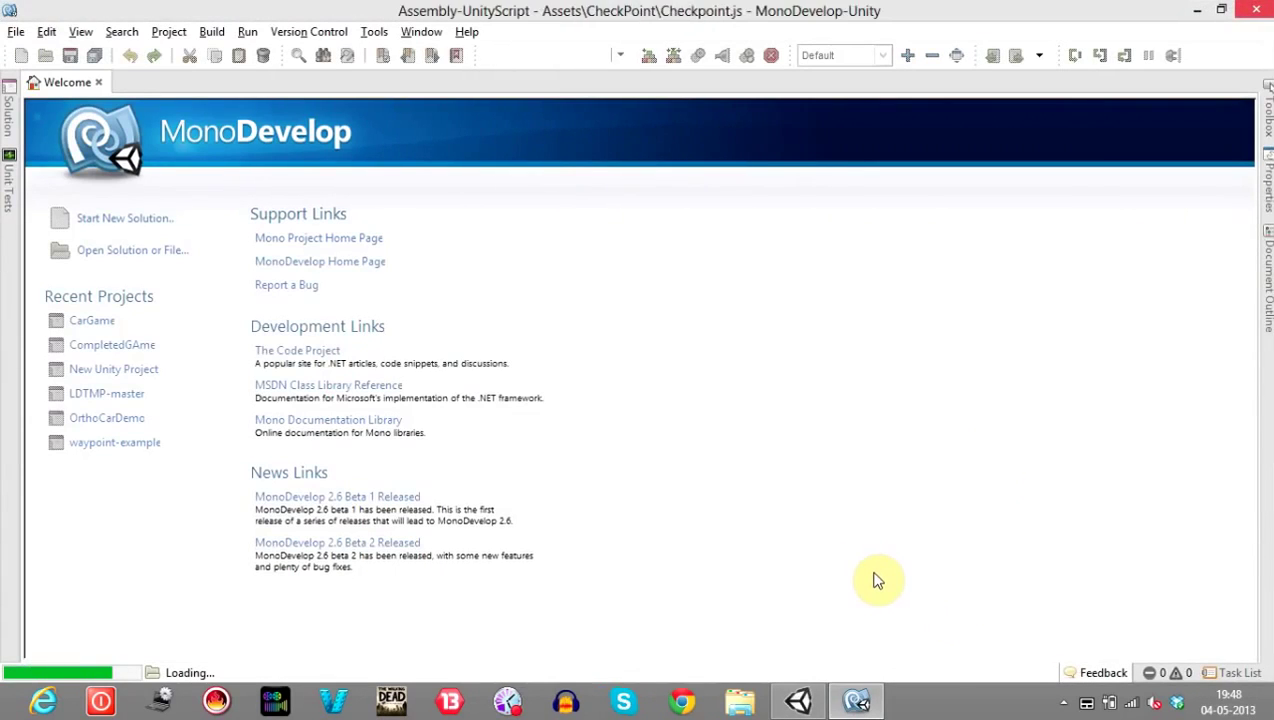
pyautogui.click(798, 700)
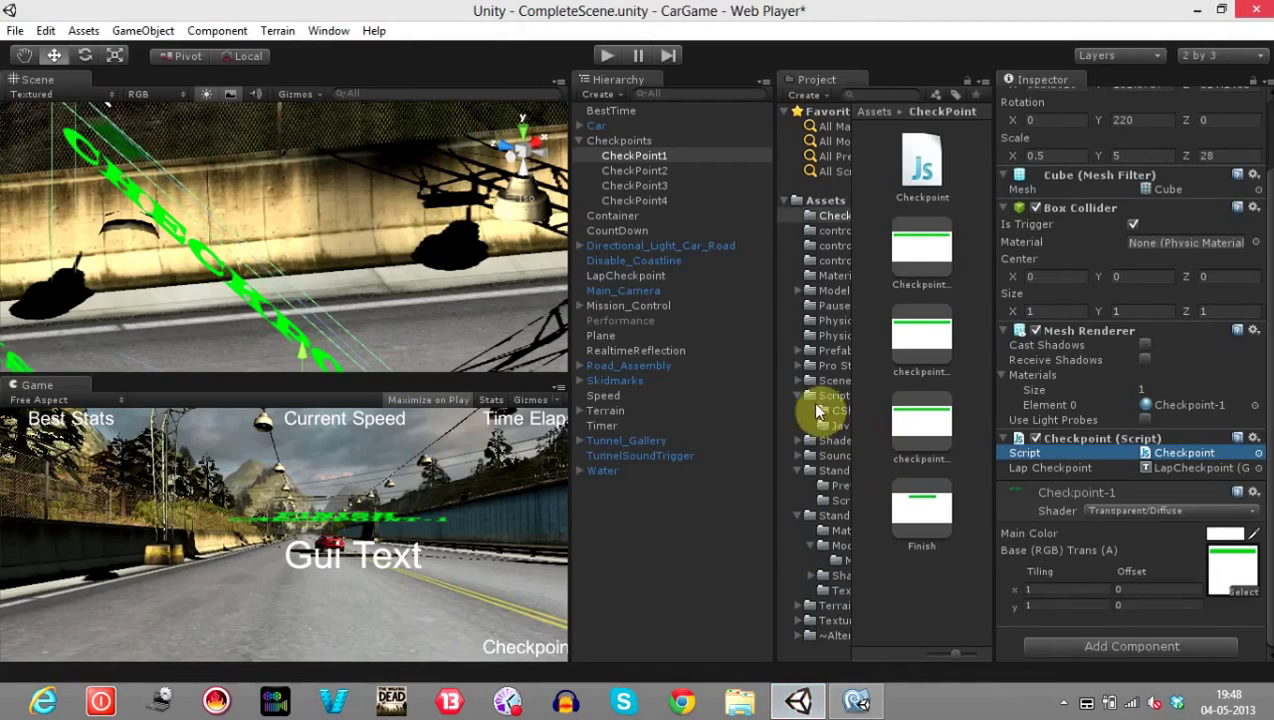
pyautogui.rightClick(826, 214)
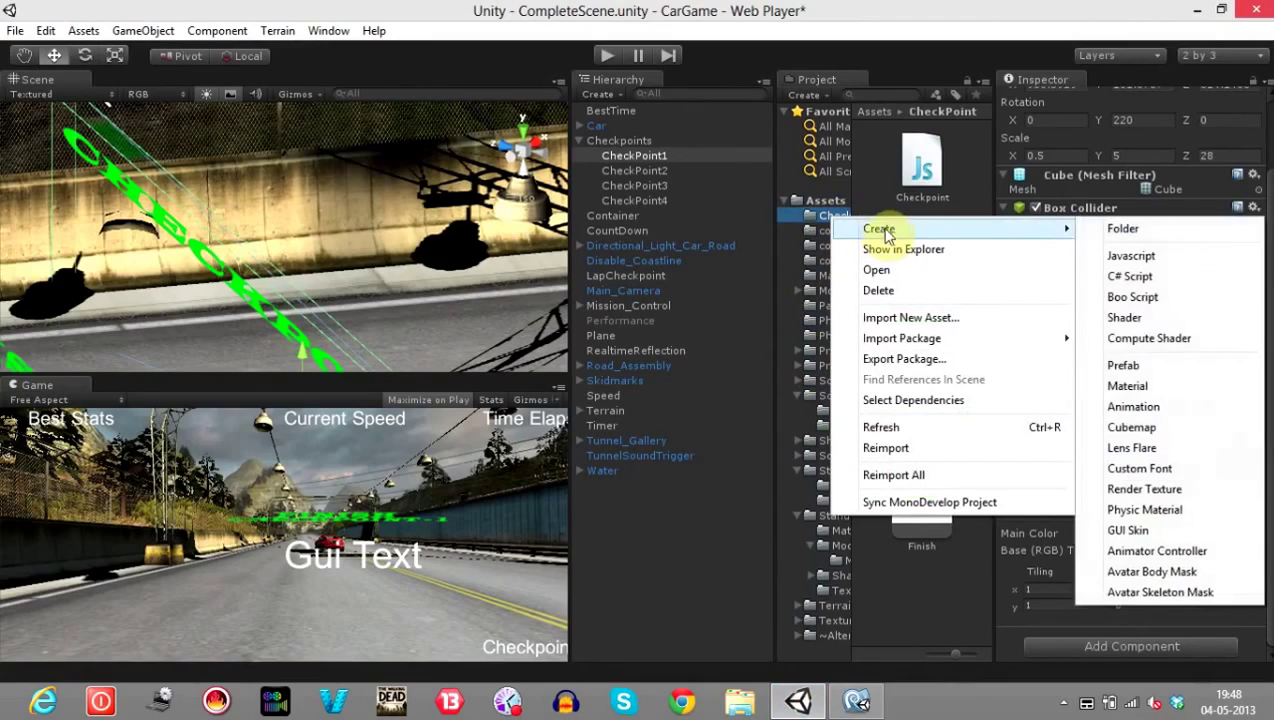
pyautogui.click(880, 705)
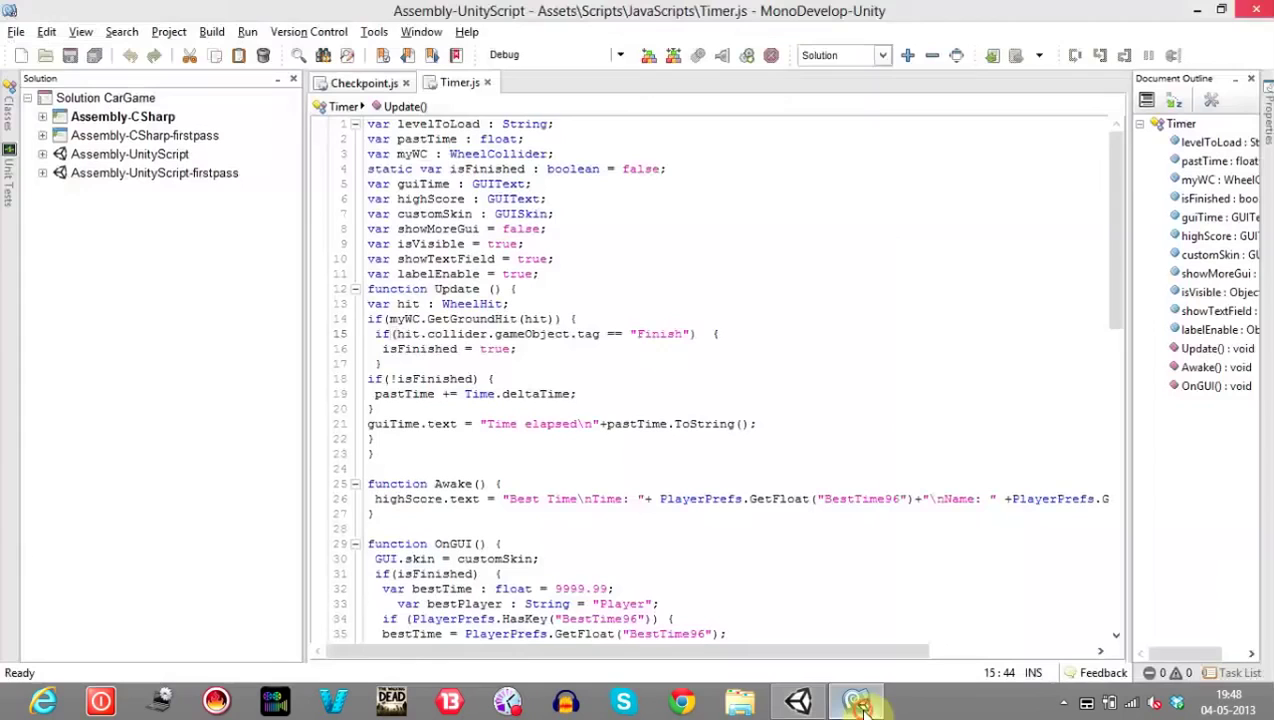
# View the Checkpoint.js code in MonoDevelop, then return to the Unity editor.
pyautogui.click(343, 84)
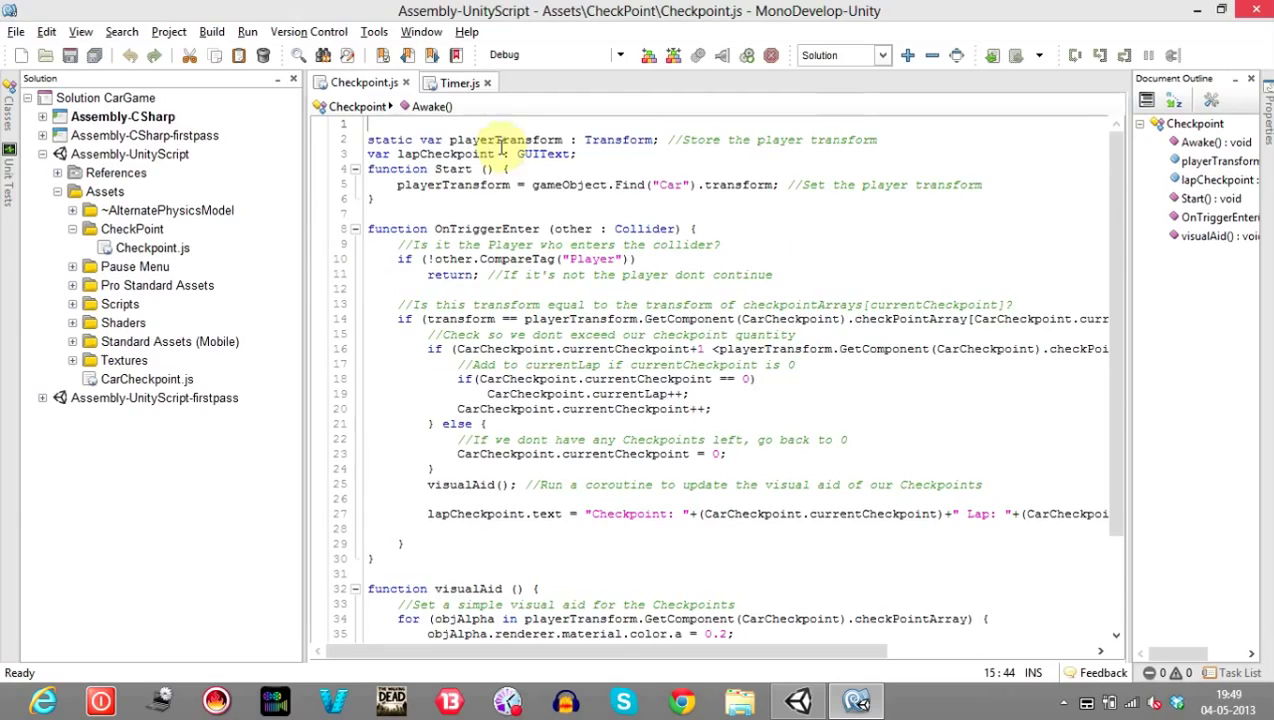
pyautogui.click(798, 701)
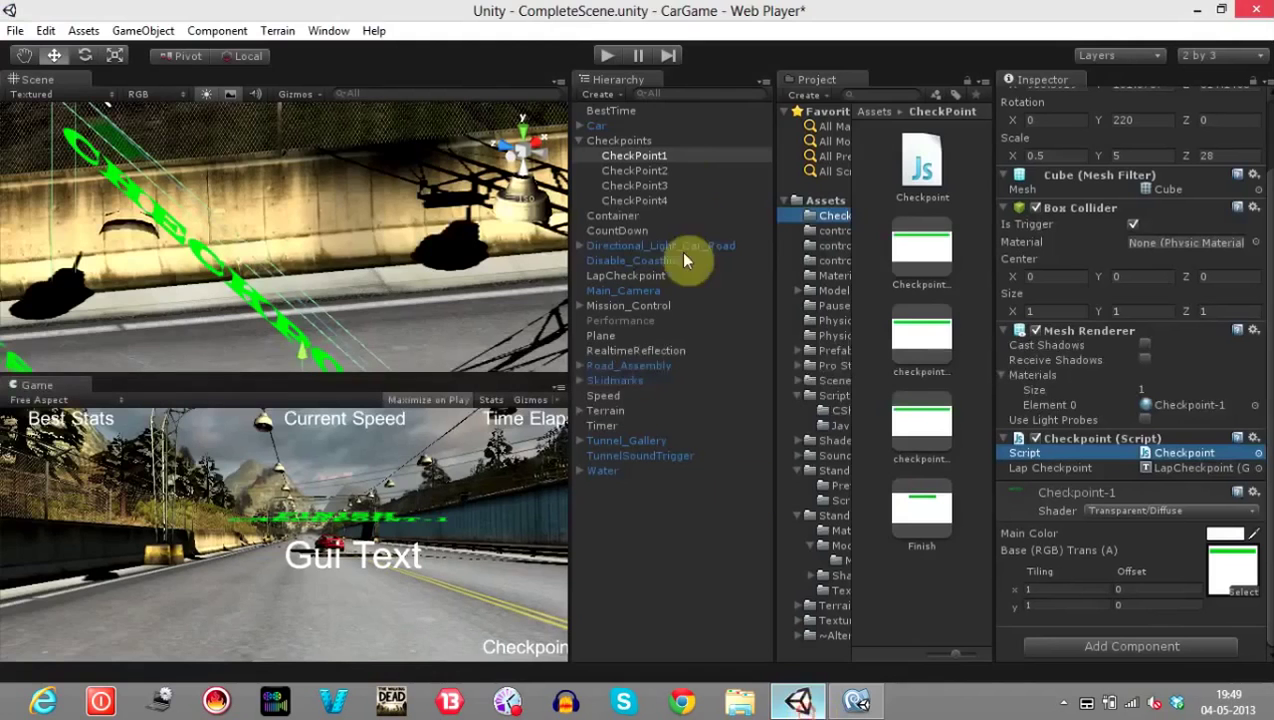
# Review Checkpoint.js's player-detection trigger code in MonoDevelop, then return to Unity.
pyautogui.click(866, 697)
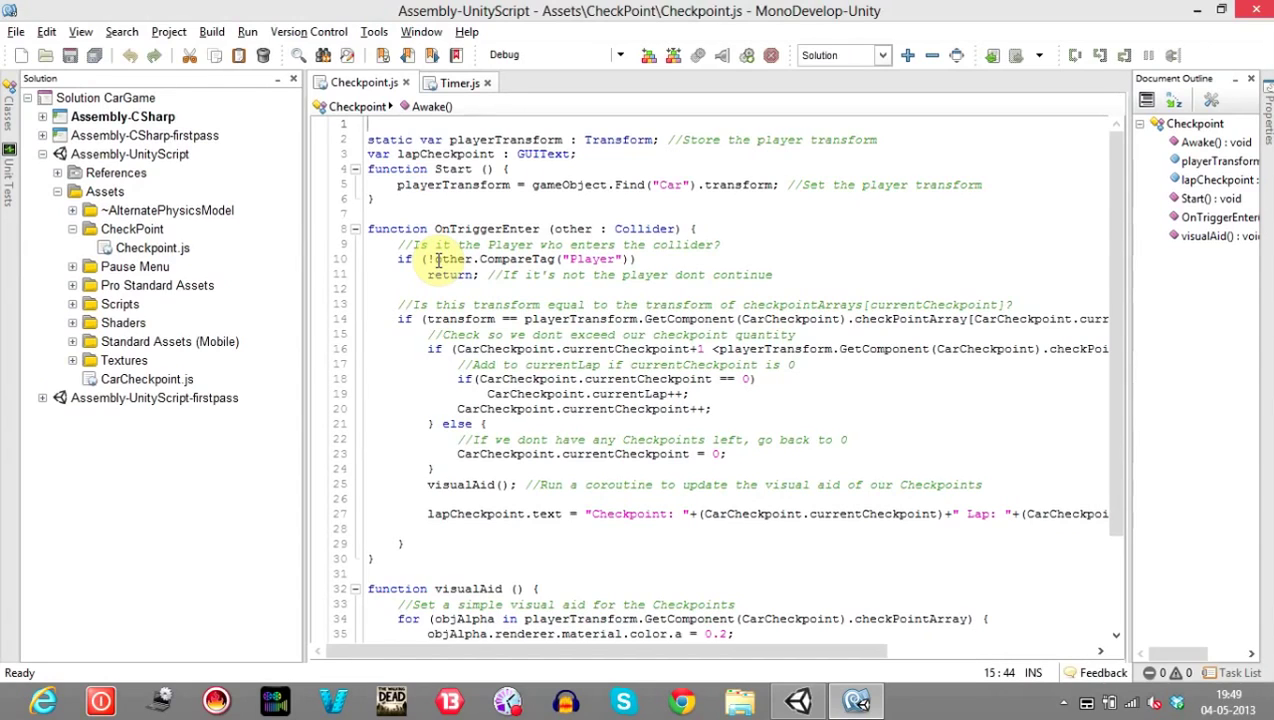
pyautogui.click(798, 701)
# Keep the Car tagged Player and switch back to Checkpoint.js in MonoDevelop.
pyautogui.click(602, 125)
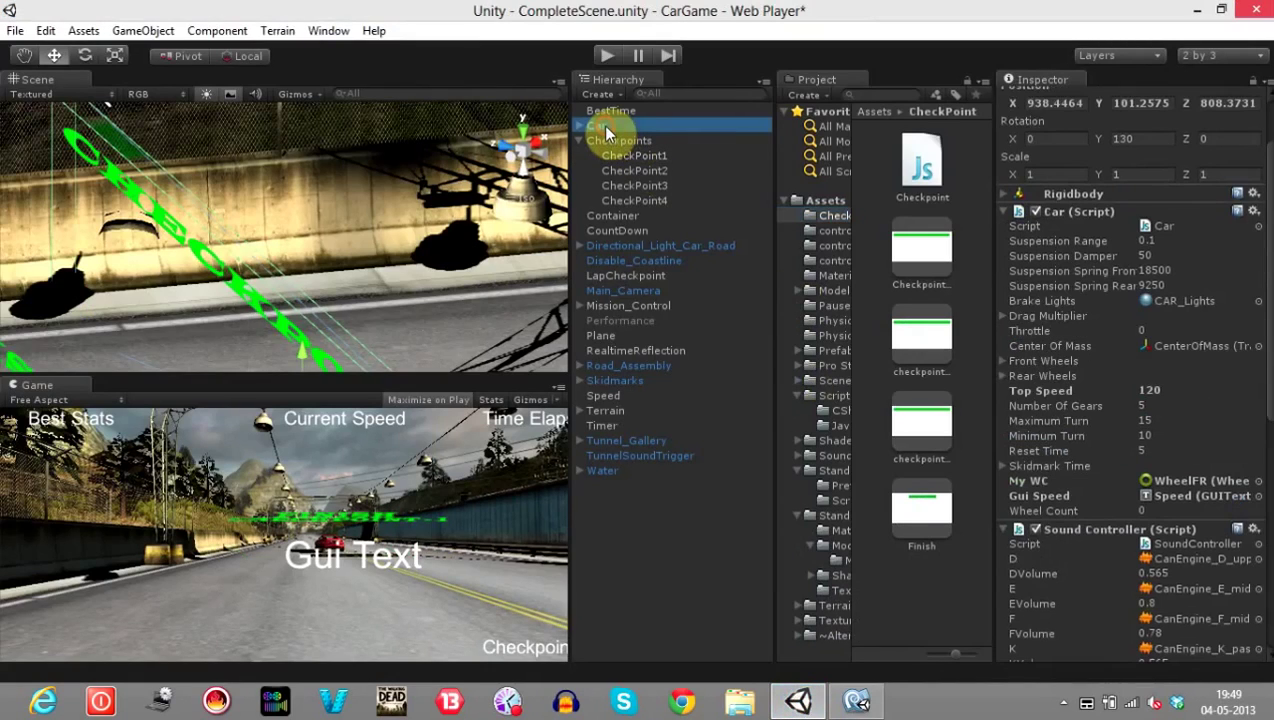
pyautogui.moveTo(1266, 357); pyautogui.dragTo(1254, 240)
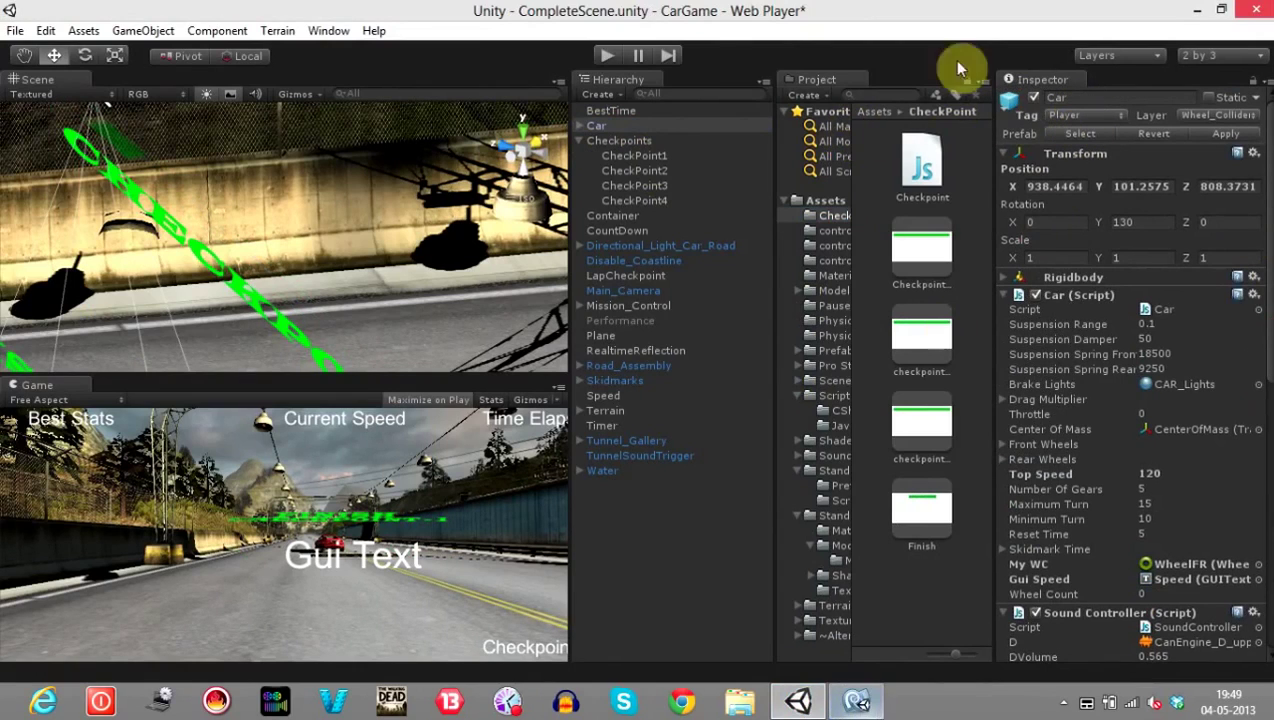
pyautogui.click(1085, 115)
pyautogui.click(1090, 239)
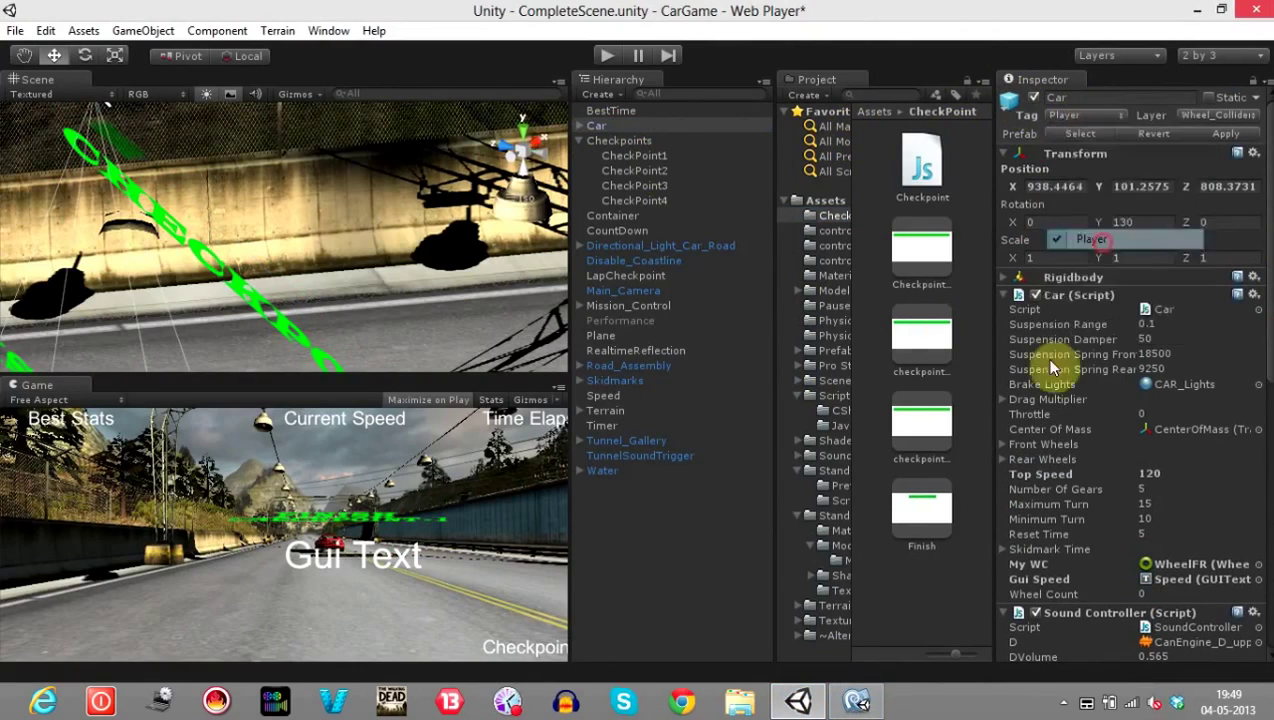
pyautogui.click(860, 701)
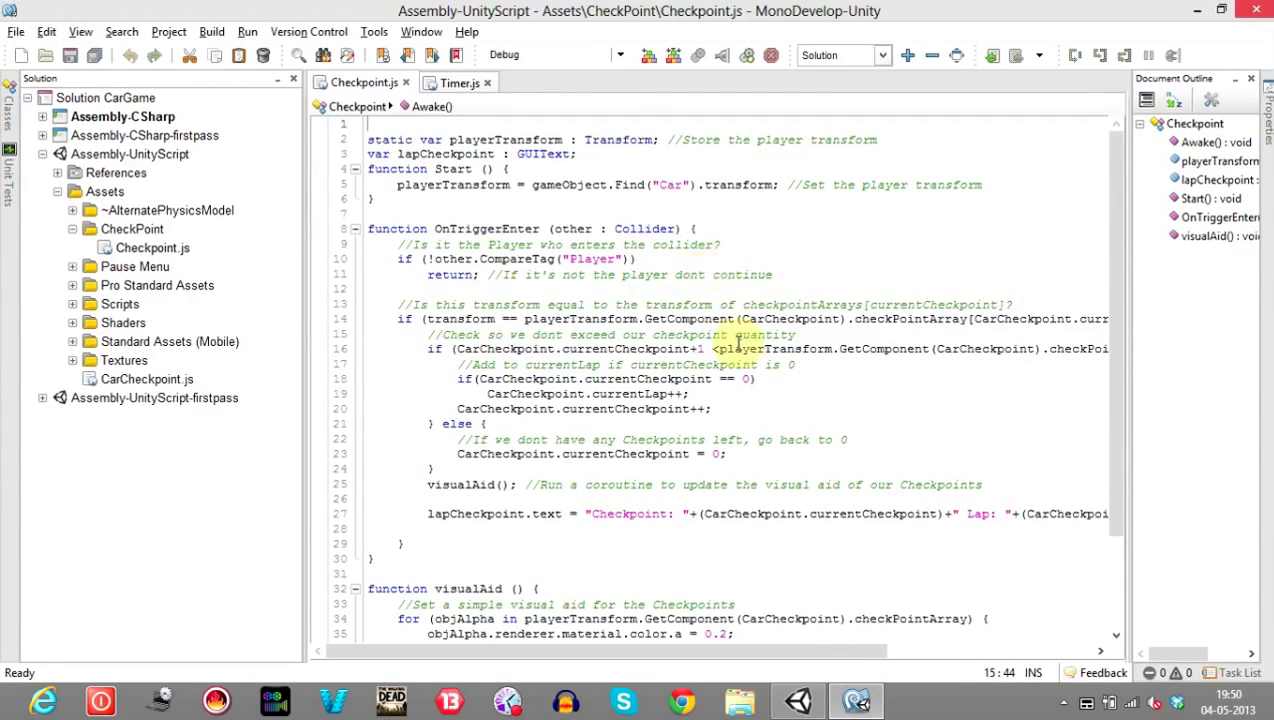
# Scroll through Checkpoint.js's trigger and visual-aid functions, then return to Unity.
pyautogui.click(1118, 250)
pyautogui.moveTo(1118, 250); pyautogui.dragTo(1107, 224)
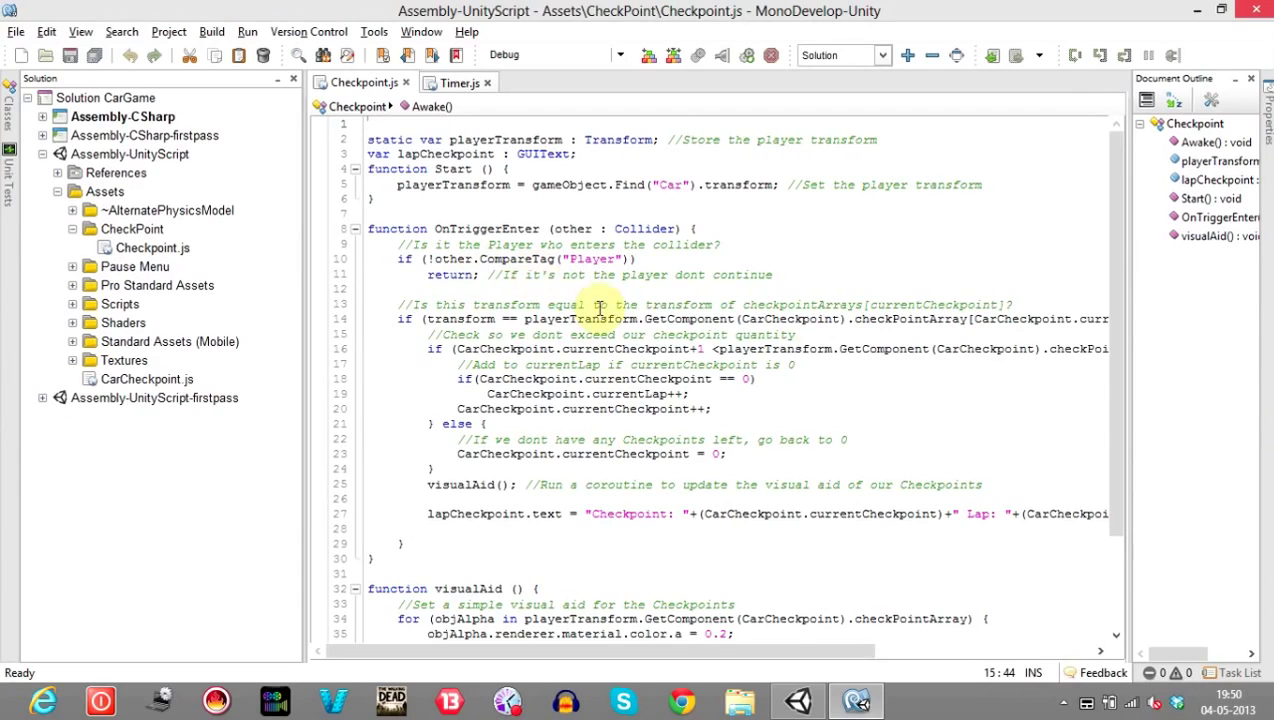
pyautogui.moveTo(1115, 287); pyautogui.dragTo(1126, 360)
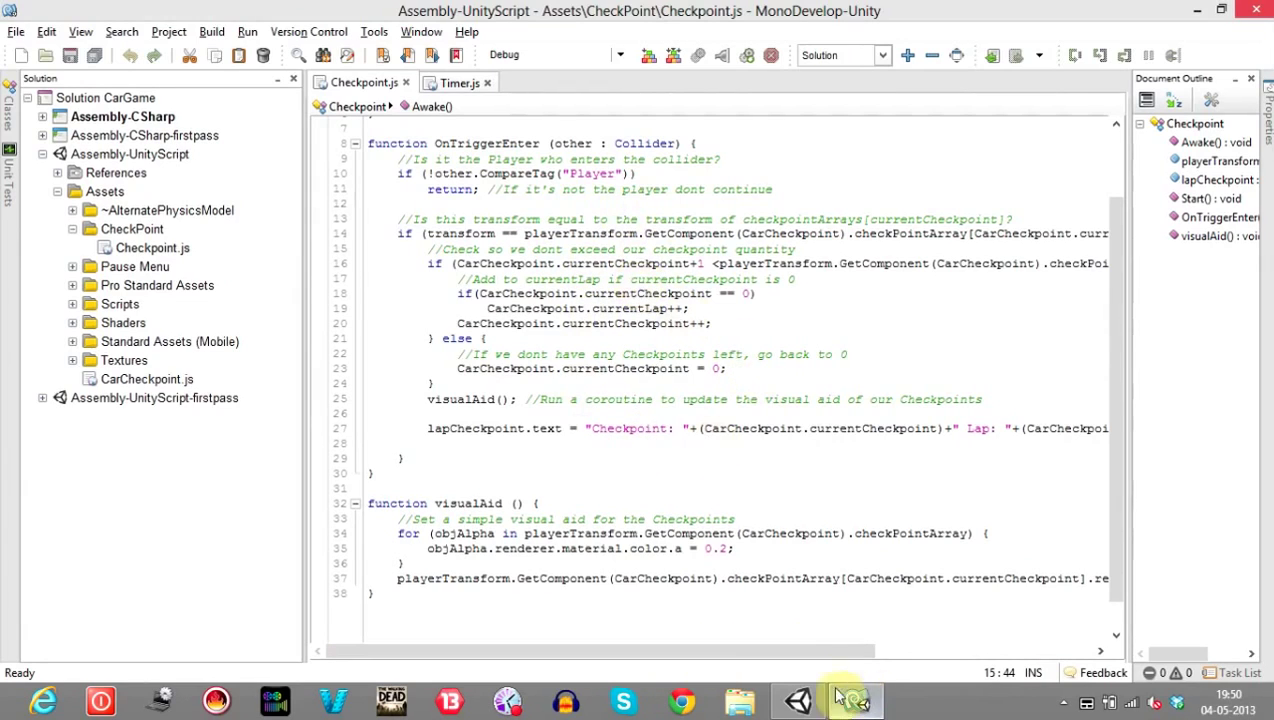
pyautogui.click(800, 703)
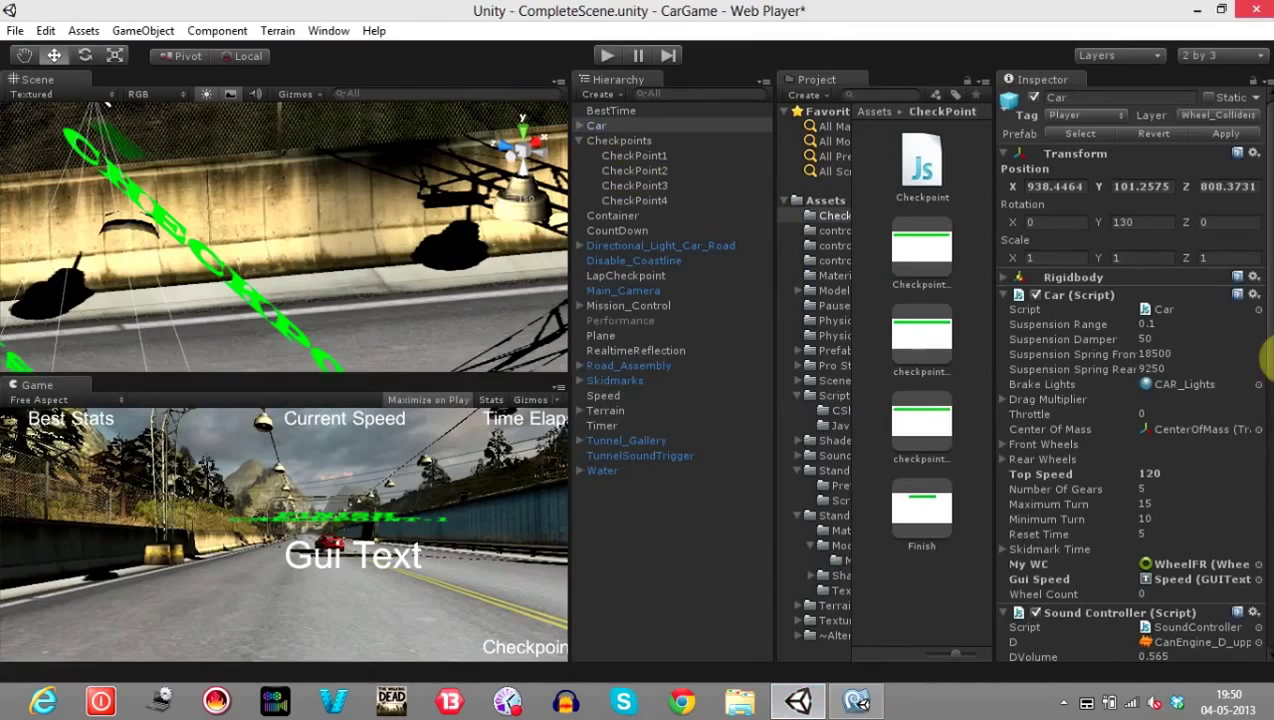
# Filter the Project assets with 'carch' and open CarCheckpoint.js in MonoDevelop to review it.
pyautogui.scroll(-3, 1265, 338)
pyautogui.scroll(3, 1265, 338)
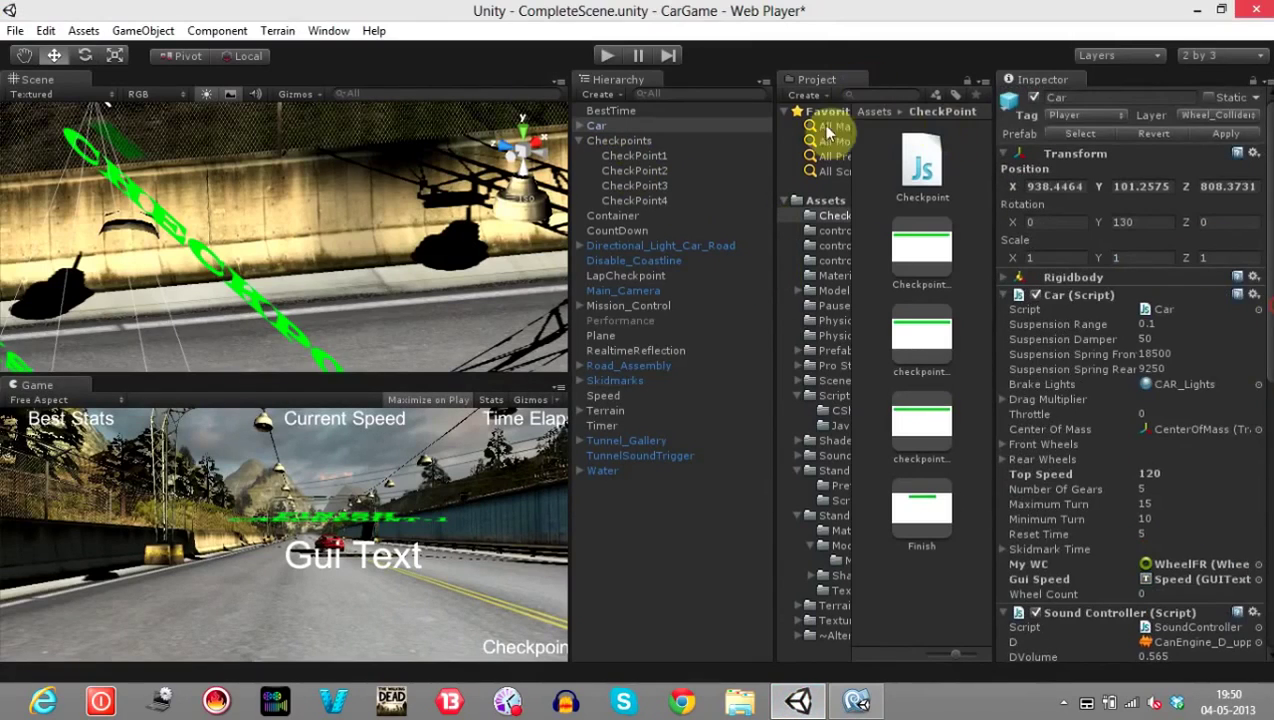
pyautogui.click(874, 96)
pyautogui.write('carch')
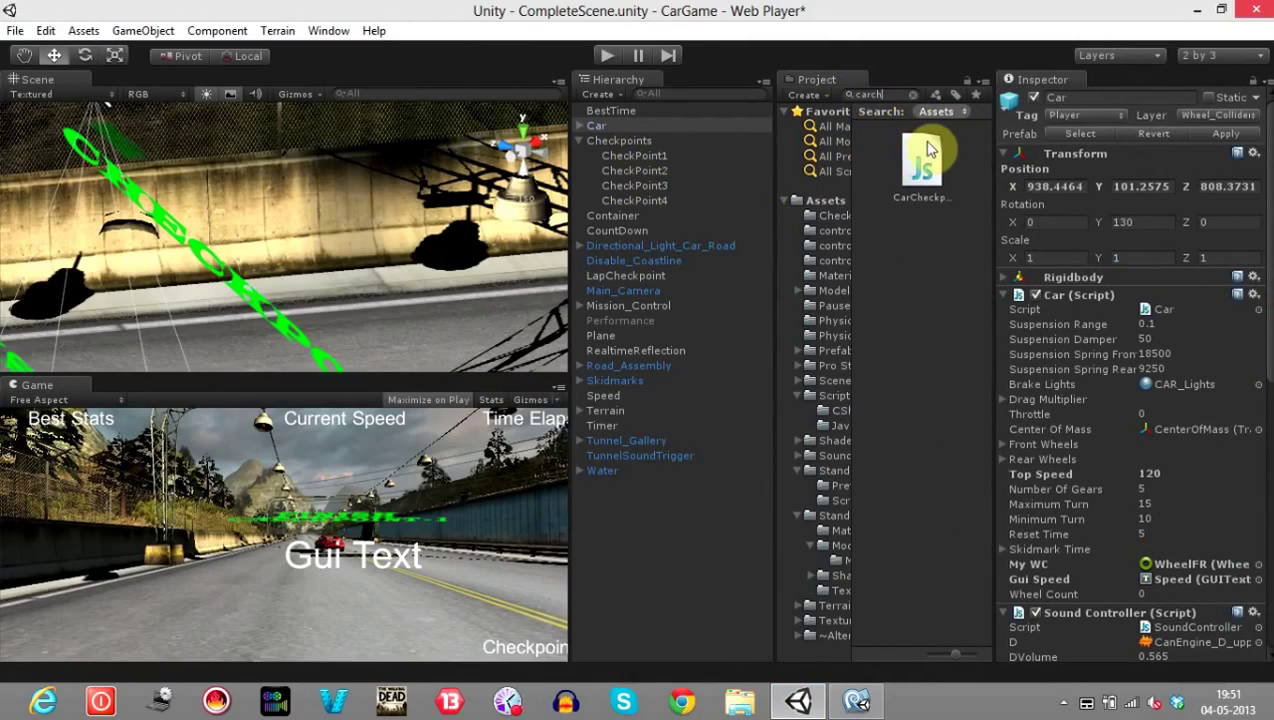
pyautogui.click(918, 165)
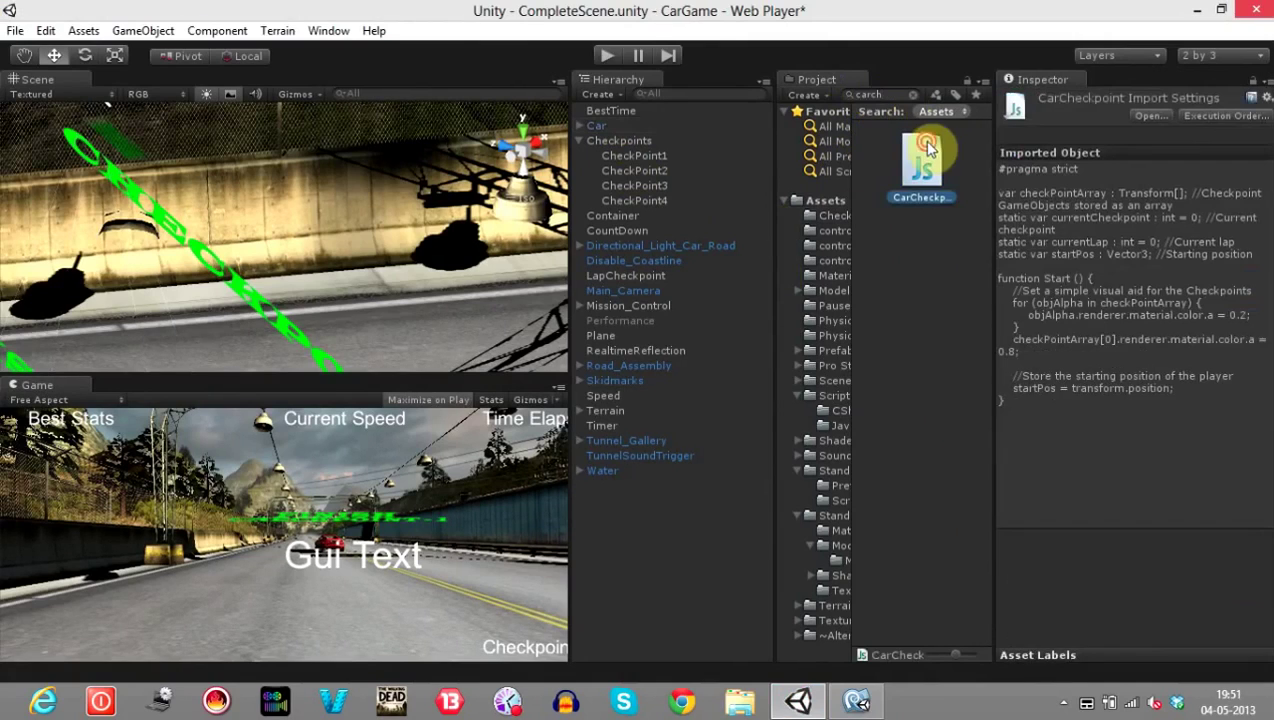
pyautogui.click(862, 700)
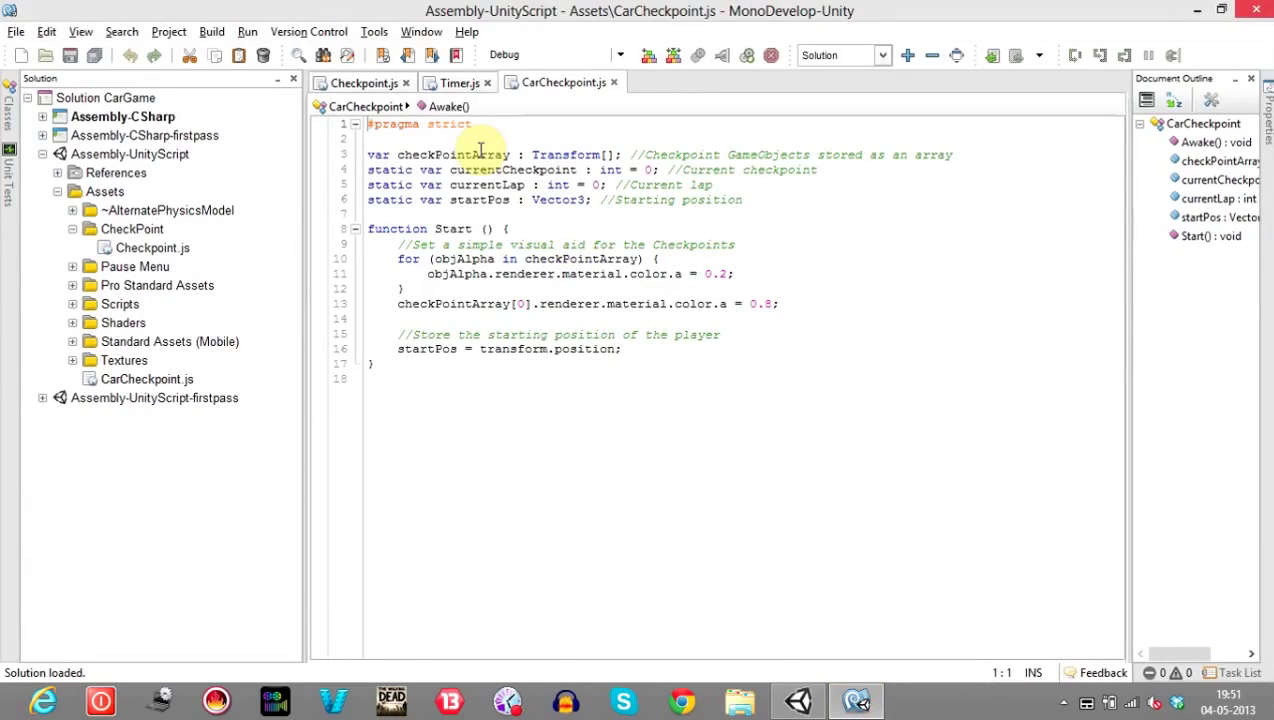
# Back in Unity, select the Car and show its components in the Inspector.
pyautogui.click(798, 700)
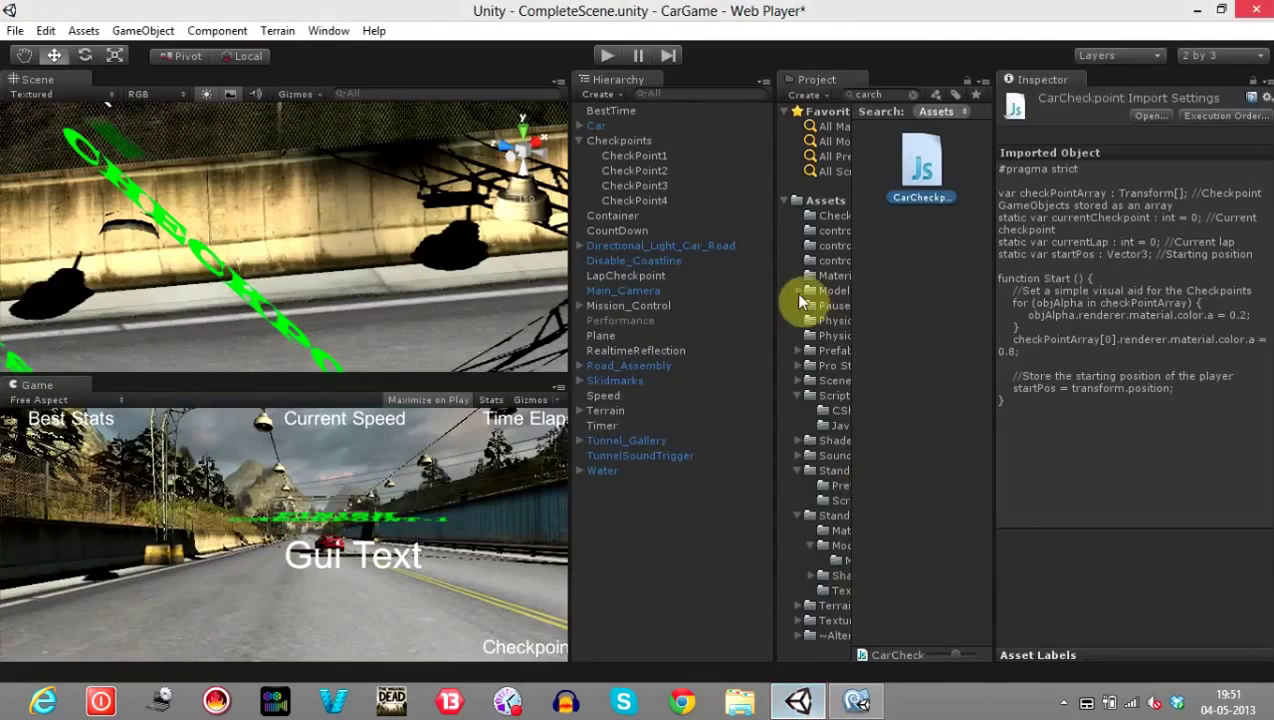
pyautogui.click(600, 125)
pyautogui.click(1265, 294)
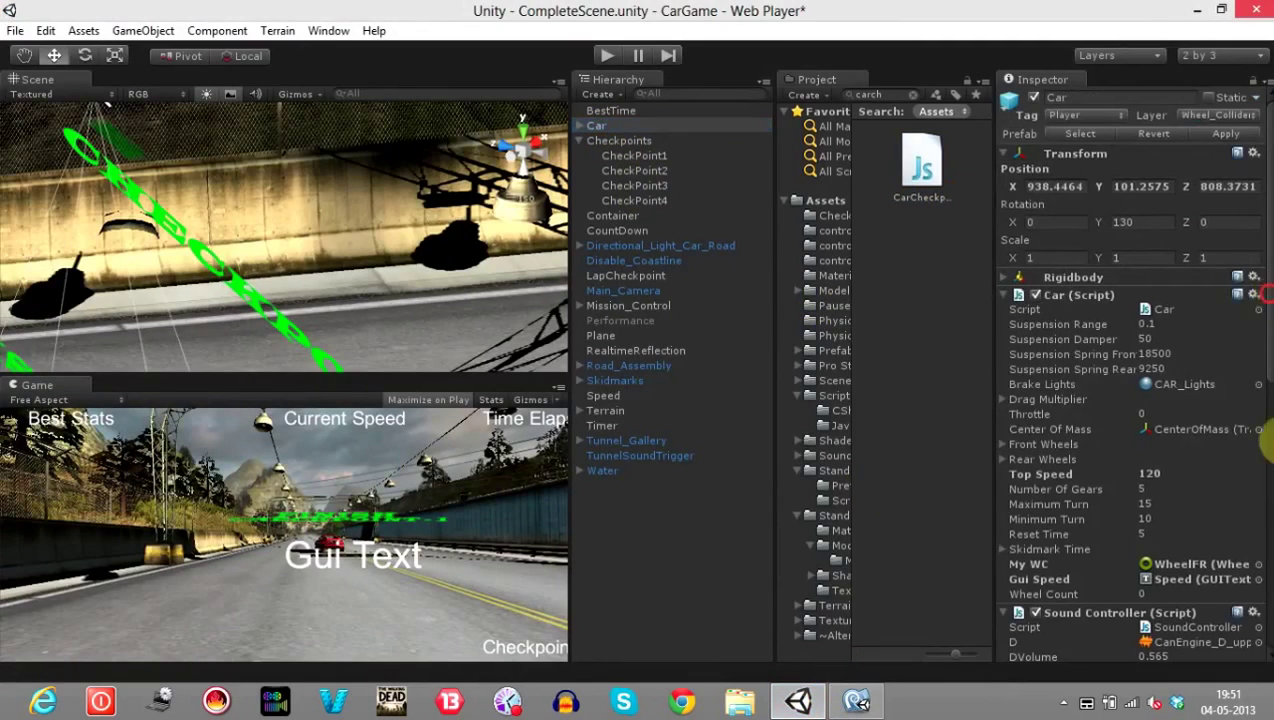
# Attach the CarCheckpoint script to the Car in the Inspector.
pyautogui.moveTo(1265, 440); pyautogui.dragTo(1262, 650)
pyautogui.moveTo(921, 162); pyautogui.dragTo(1214, 663)
pyautogui.moveTo(1266, 540); pyautogui.dragTo(1265, 660)
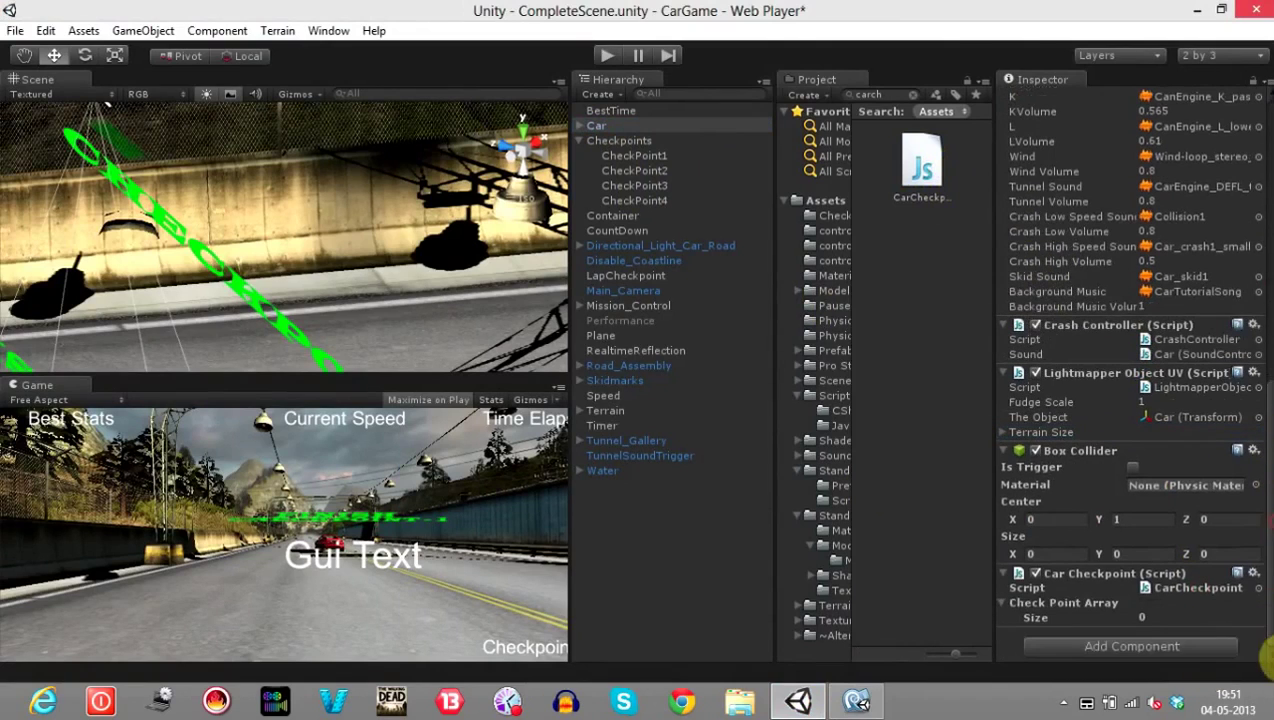
# Set the Check Point Array size to 4 and assign CheckPoint1 to Element 0.
pyautogui.click(1162, 619)
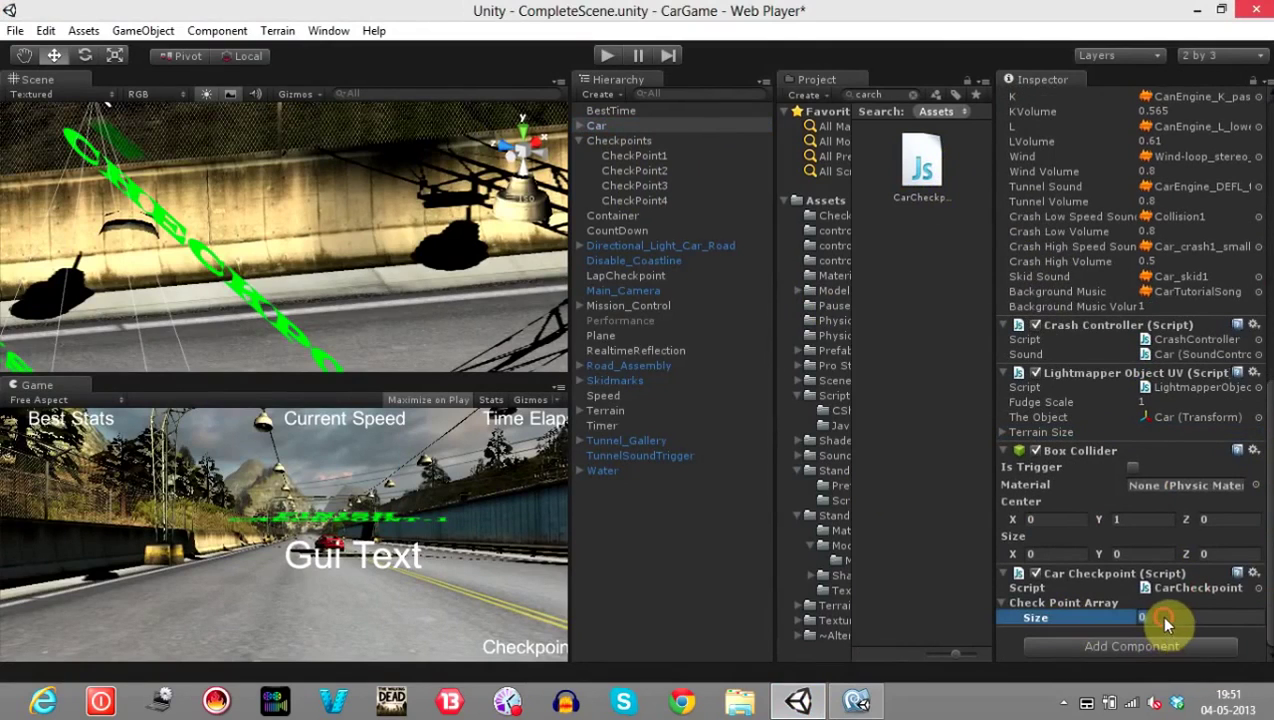
pyautogui.write('4')
pyautogui.press('Return')
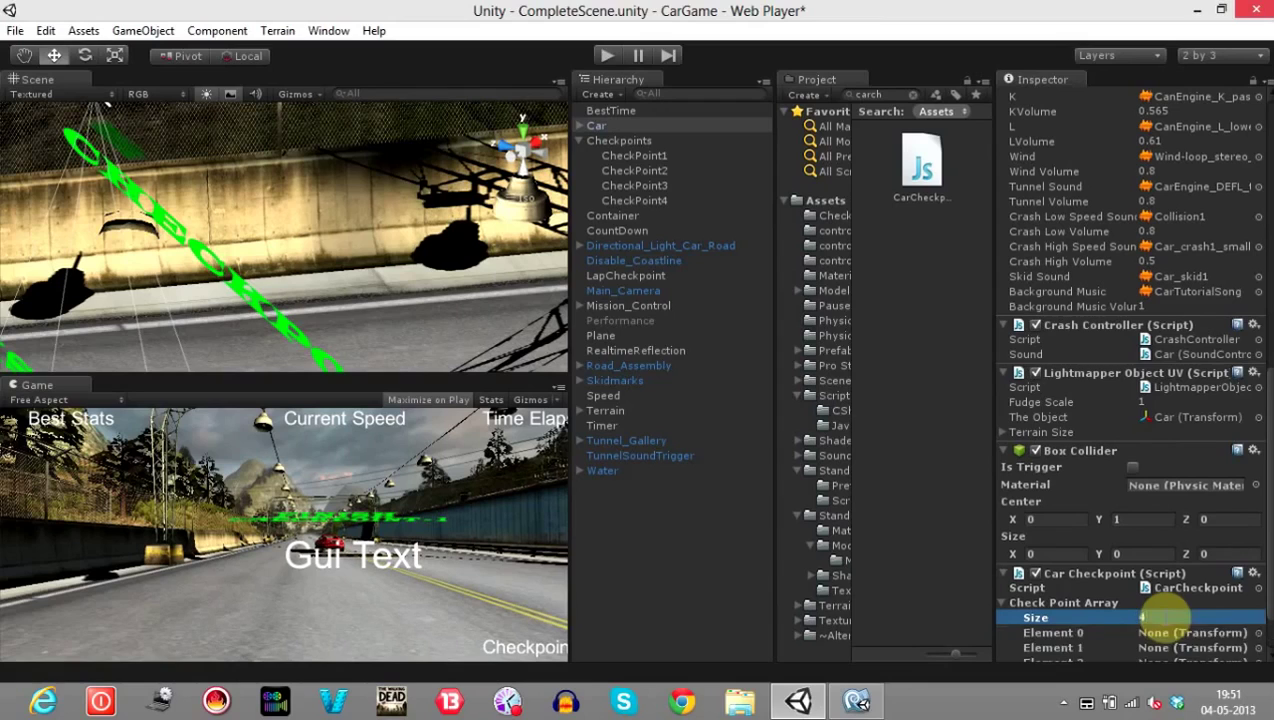
pyautogui.moveTo(1264, 595); pyautogui.dragTo(1262, 648)
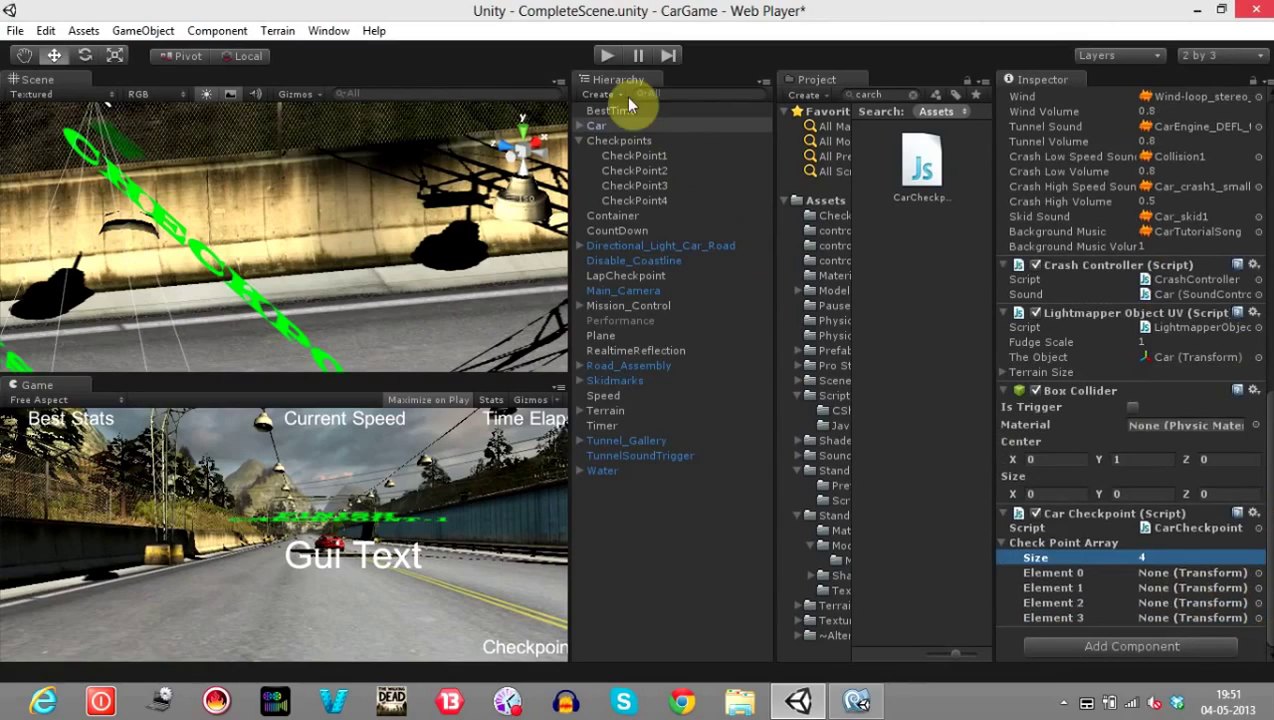
pyautogui.moveTo(636, 155); pyautogui.dragTo(1195, 572)
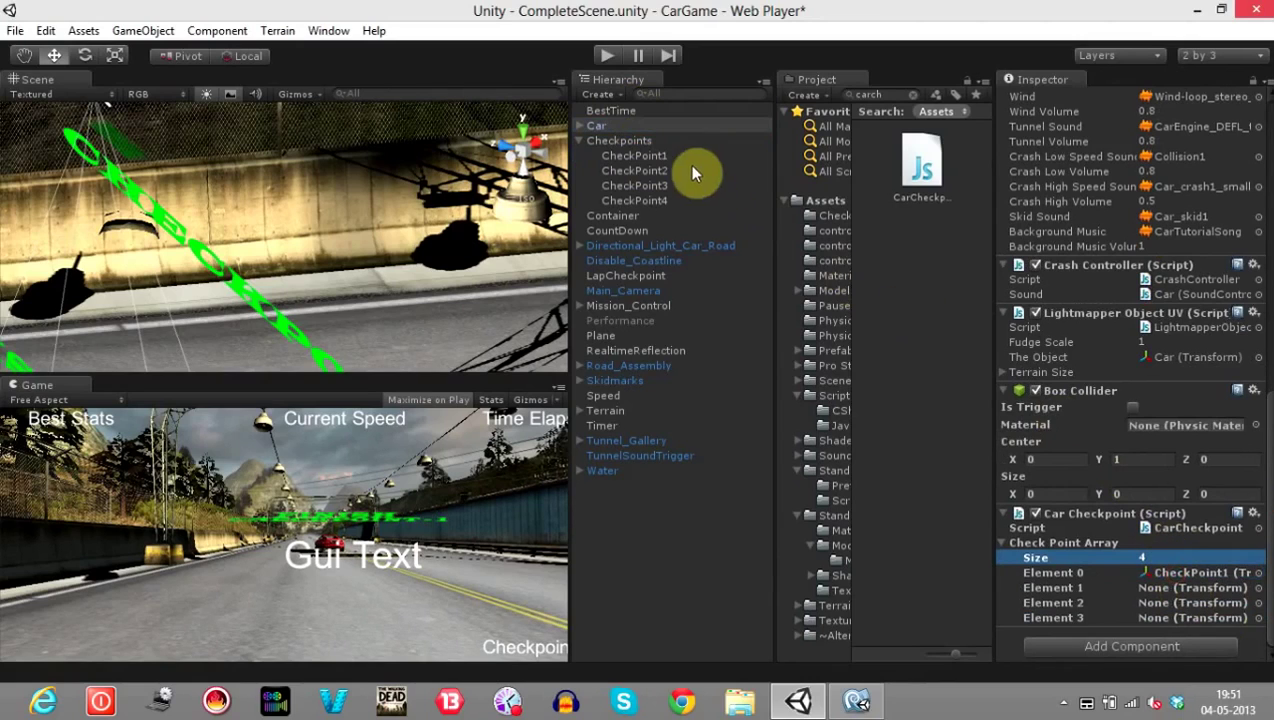